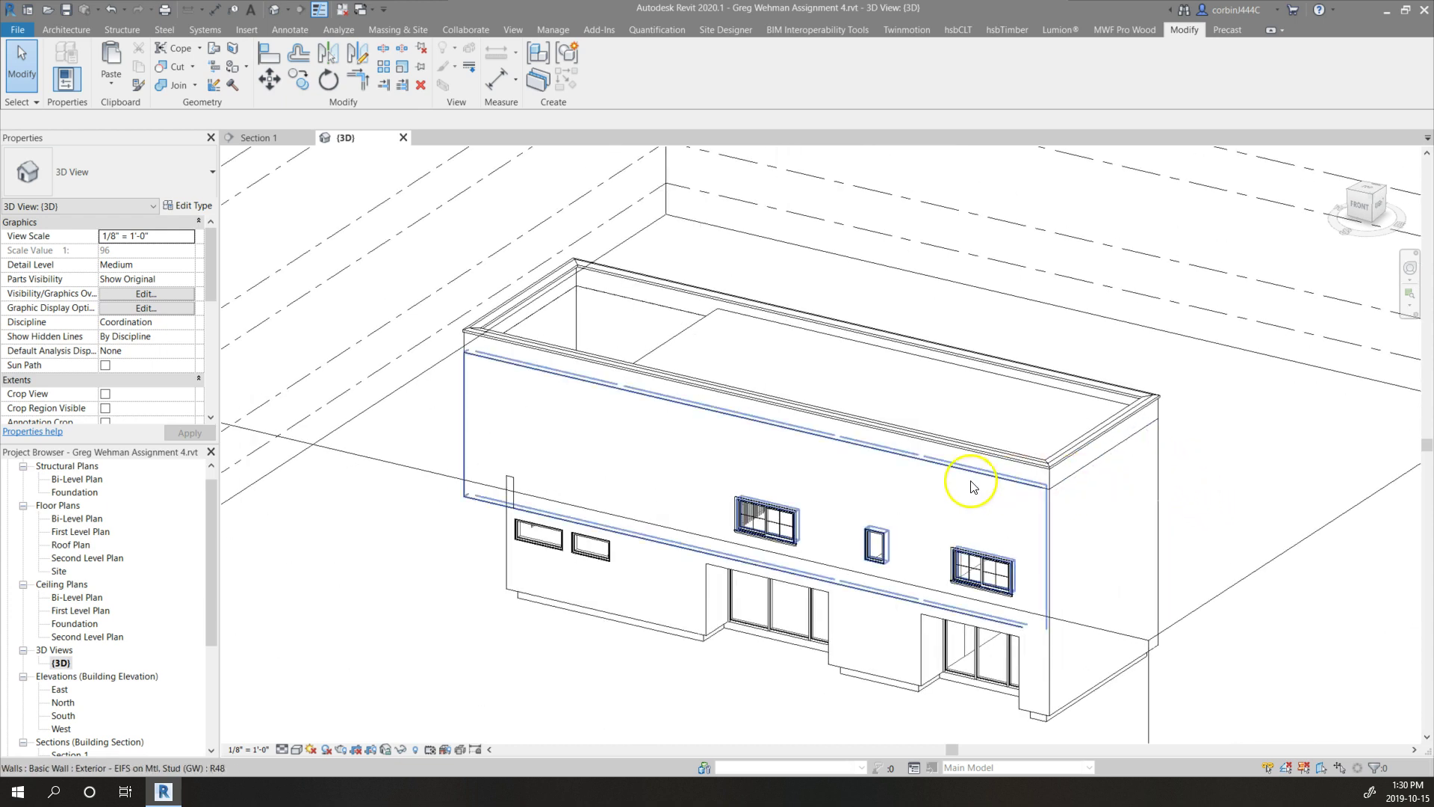
Select the flat Basic Roof, Generic - 12", on top of the two-storey building
left_click(721, 333)
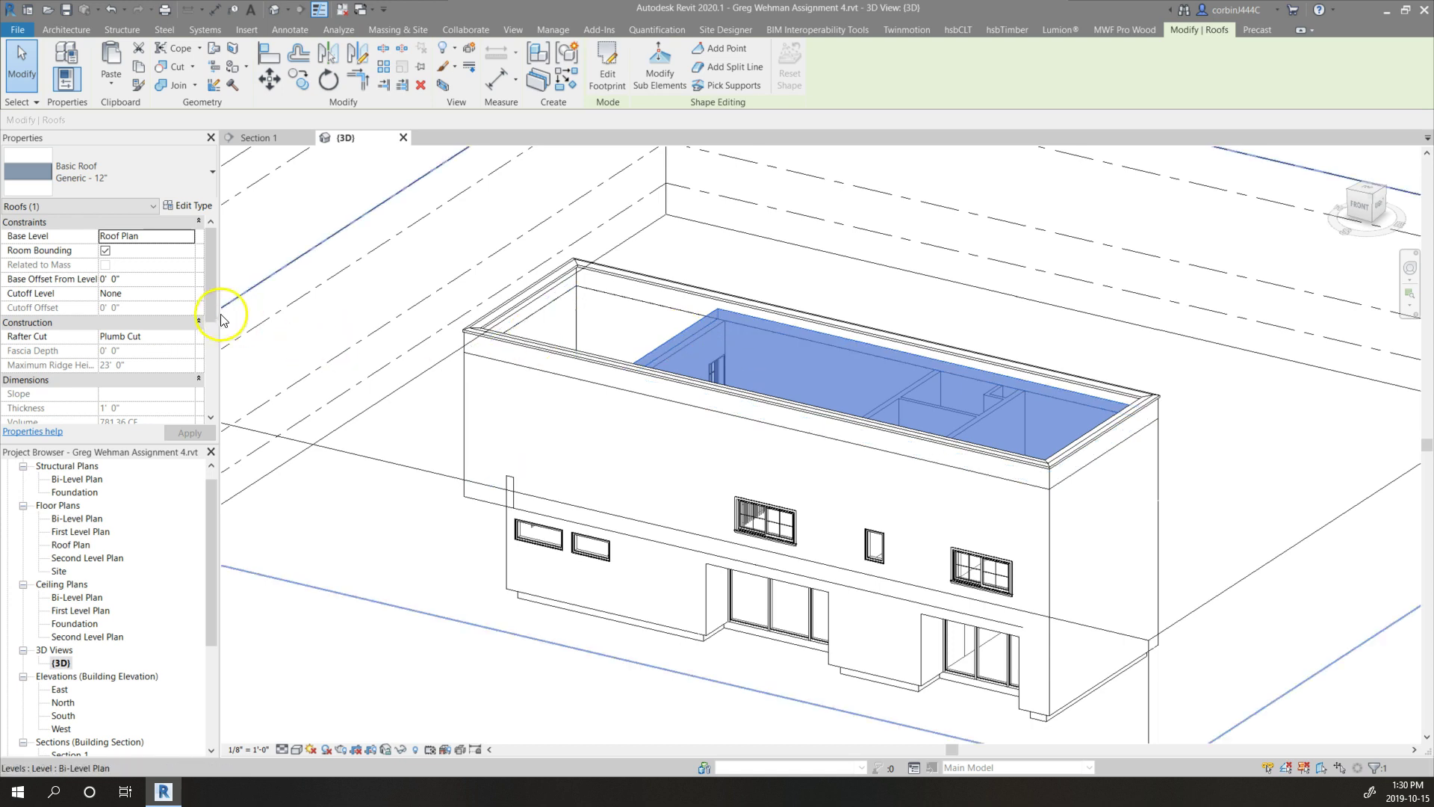
In the roof type's layer assembly, set the Structure layer to 0' 3 1/2"
left_click(192, 207)
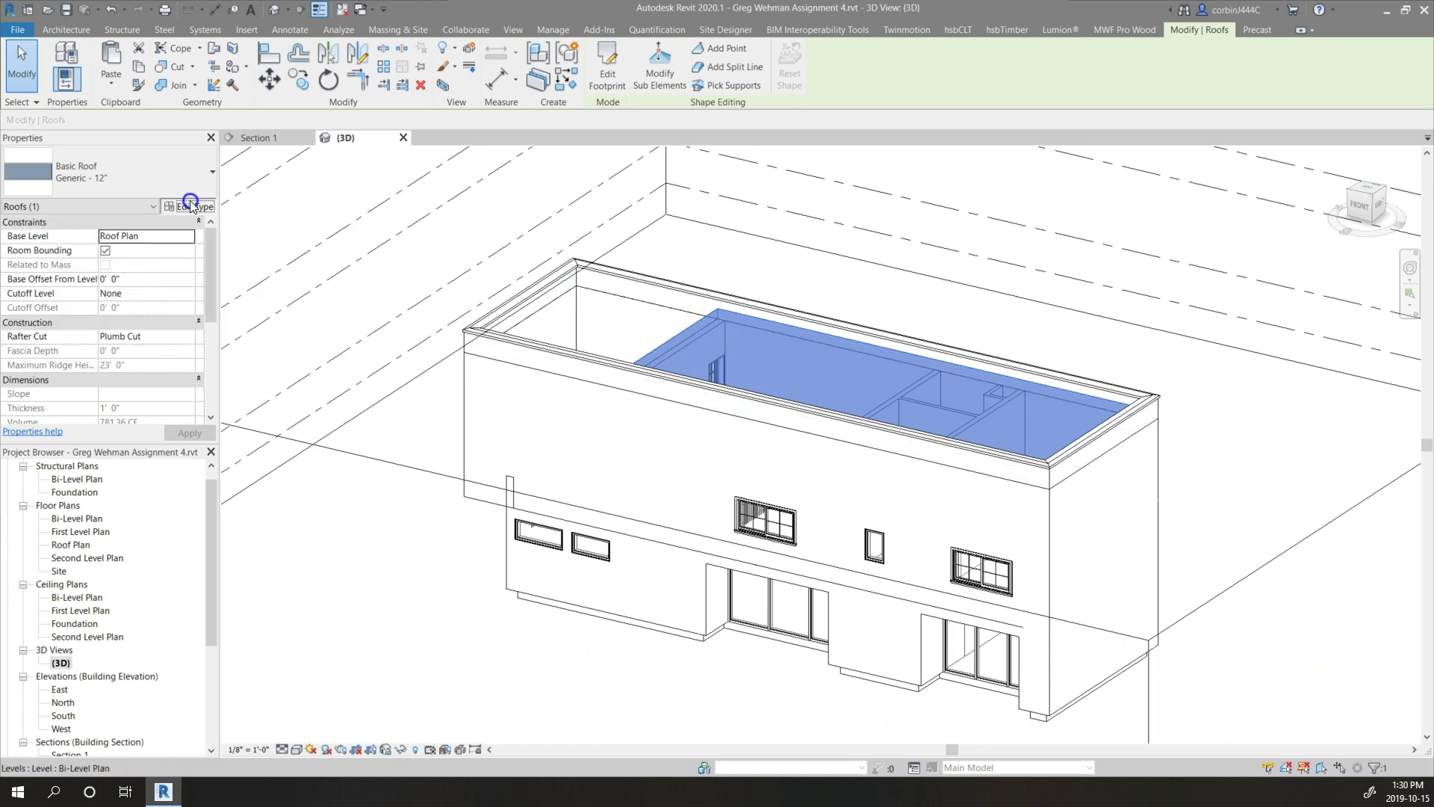
left_click(583, 310)
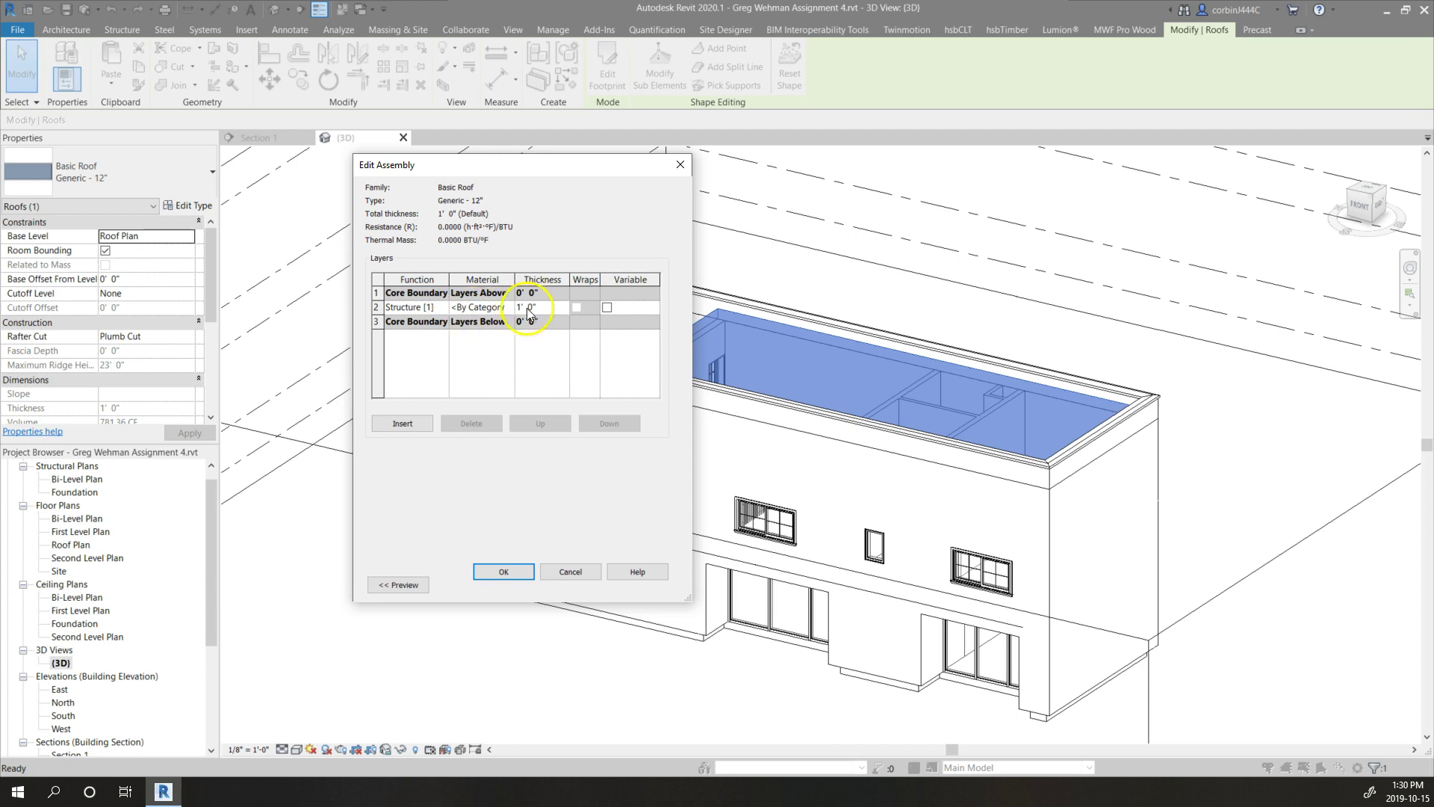
left_click(424, 420)
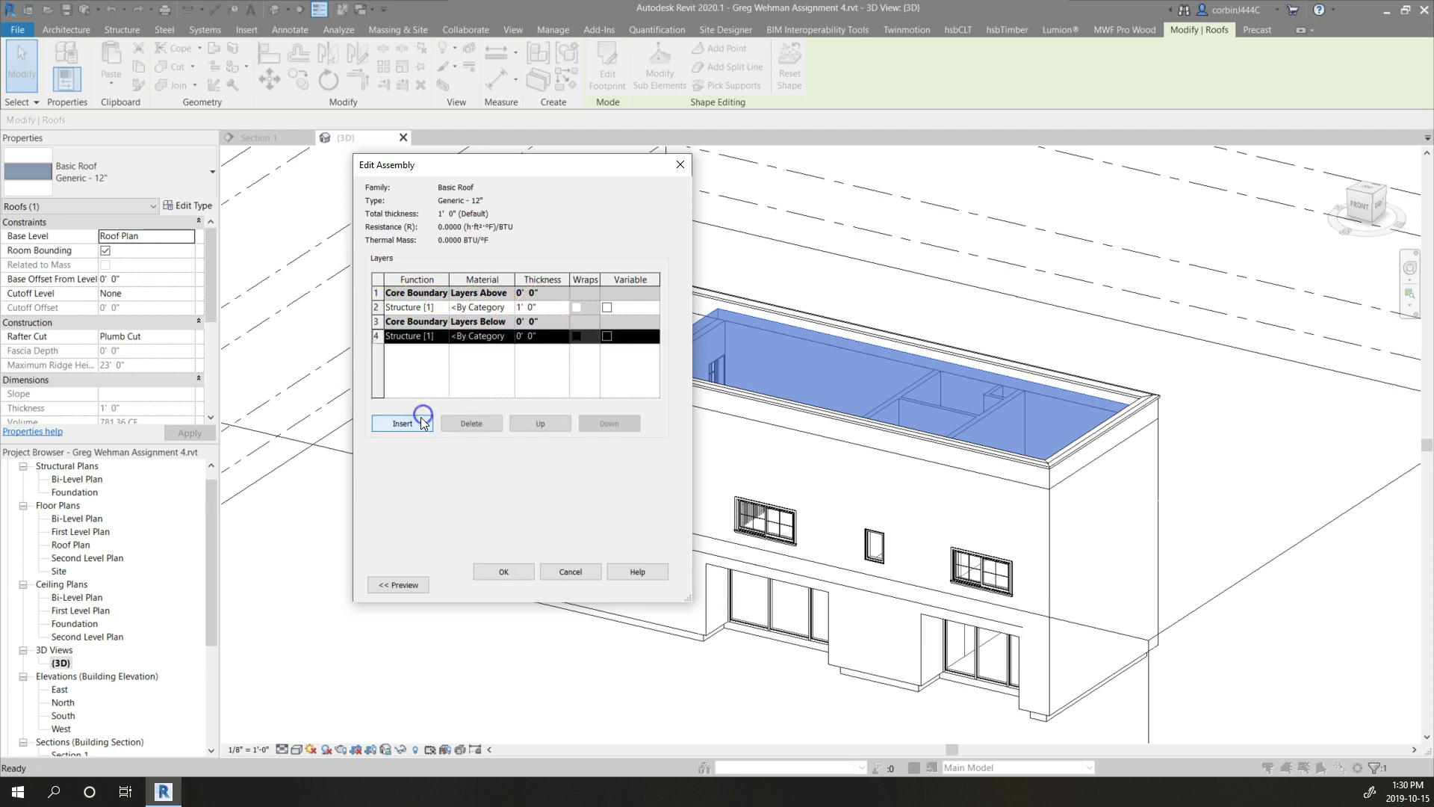
double_click(538, 423)
left_click(529, 321)
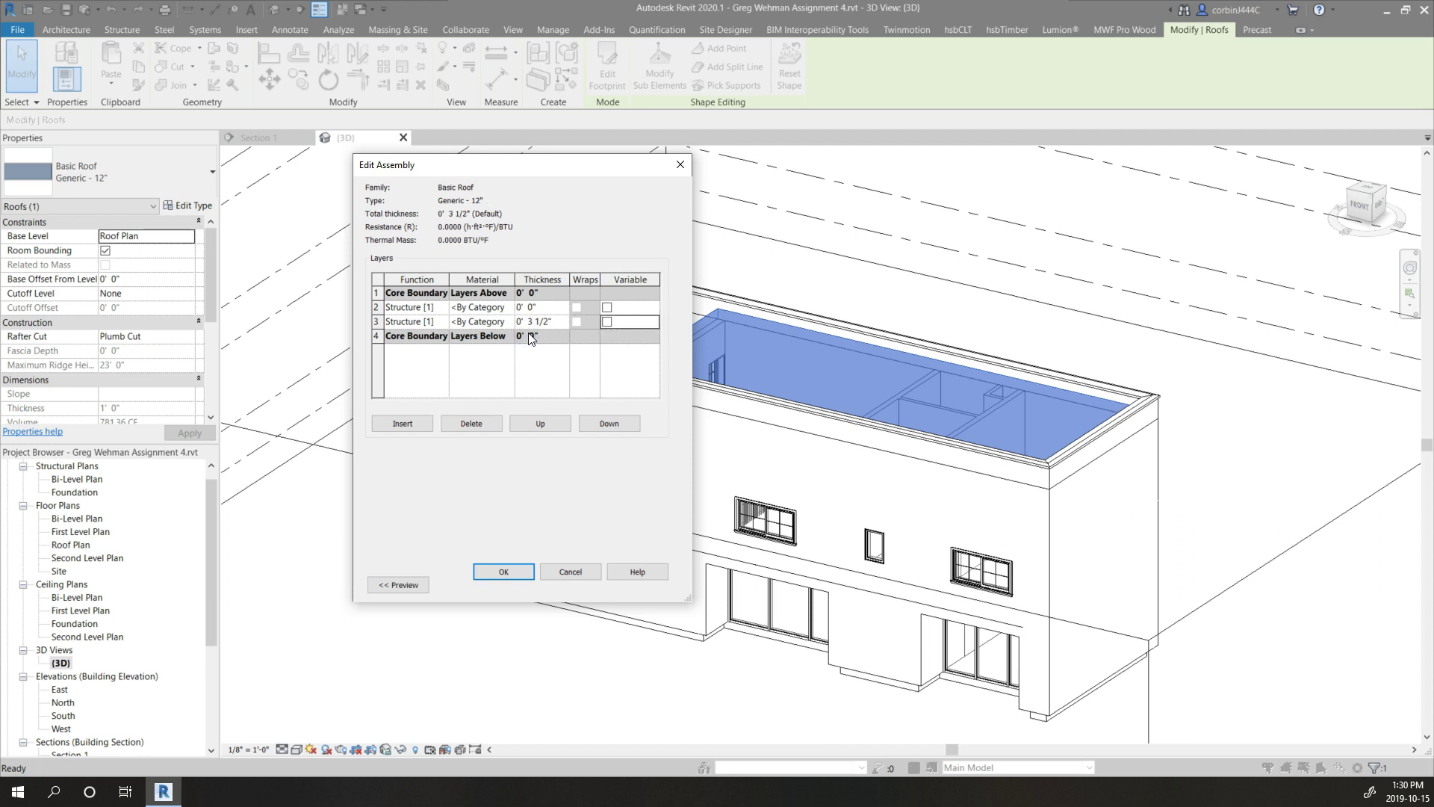
Add a Substrate [2] layer of 0' 0 1/2", bringing total thickness to 0' 4"
left_click(404, 422)
left_click(433, 320)
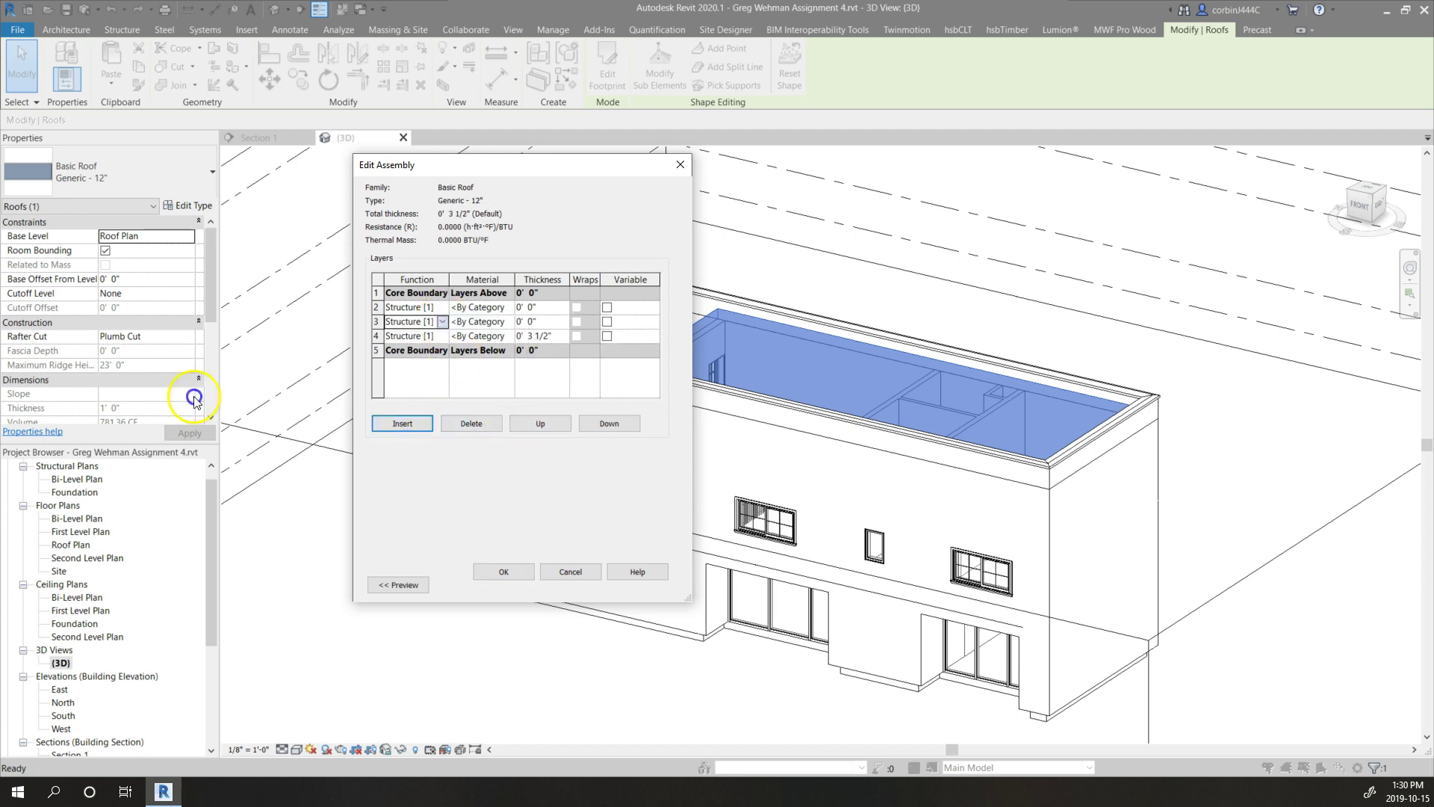
left_click(442, 321)
left_click(410, 346)
left_click(535, 321)
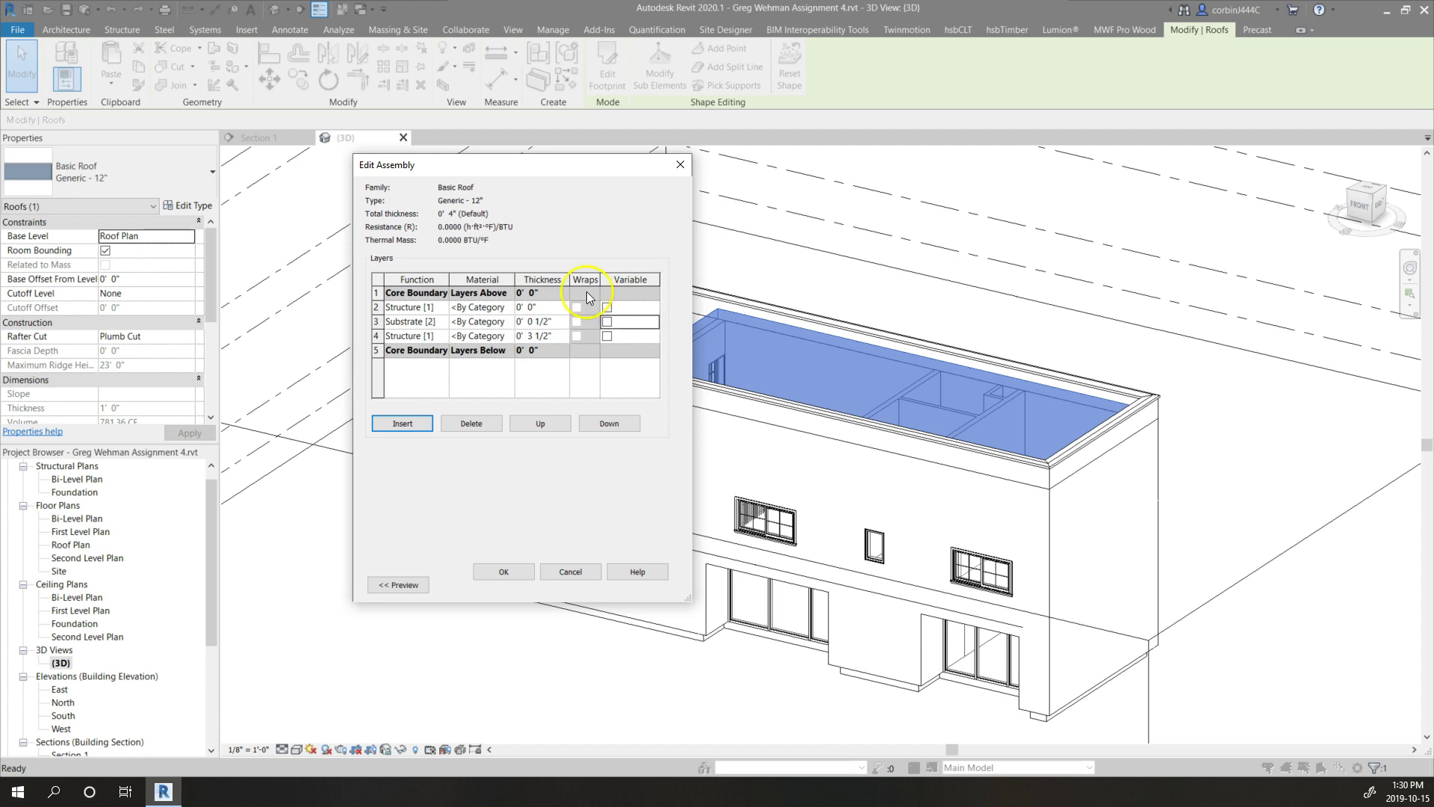
Make row 2 a Thermal/Air Layer, insert another layer, and move it above the core boundary
left_click(513, 310)
left_click(440, 307)
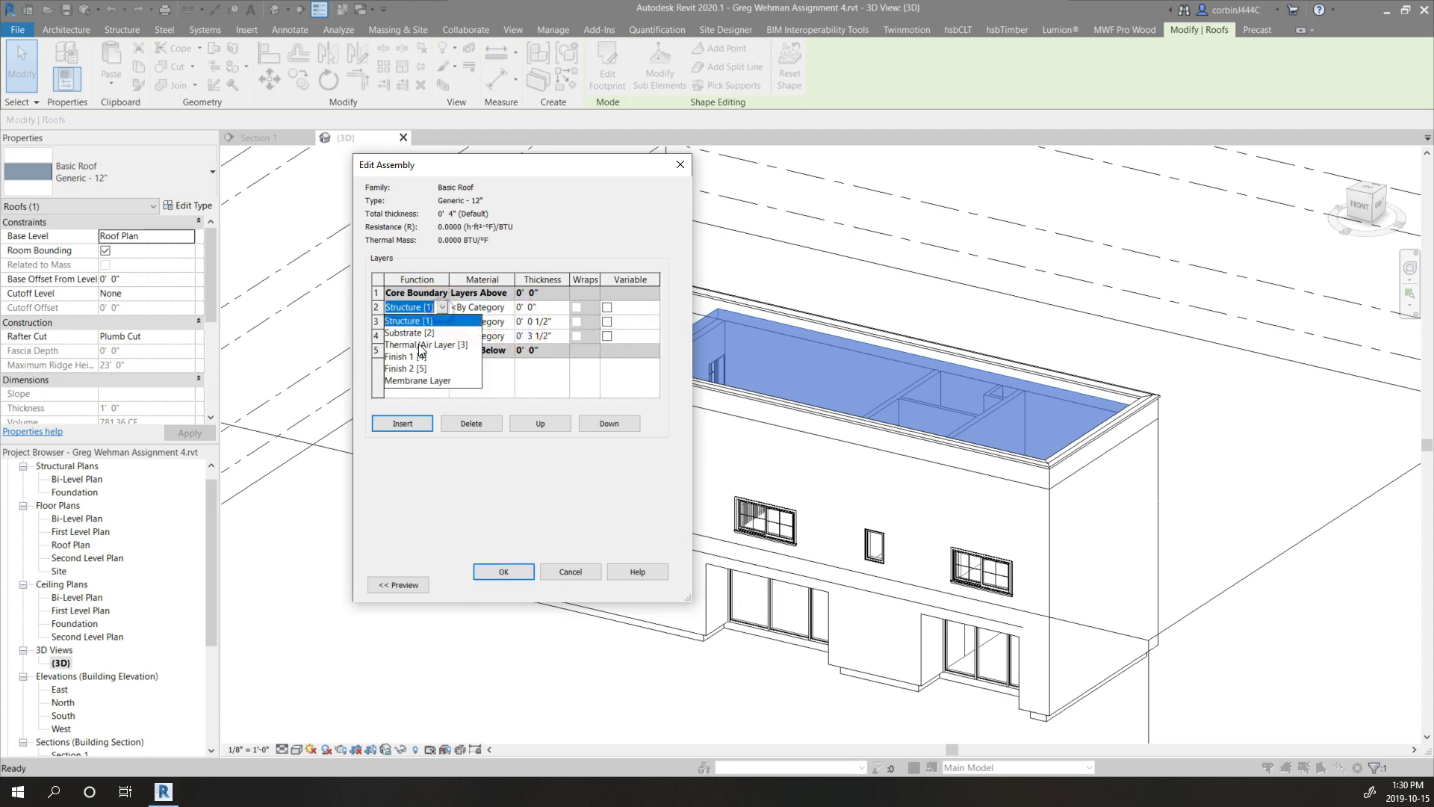
left_click(419, 347)
left_click(402, 423)
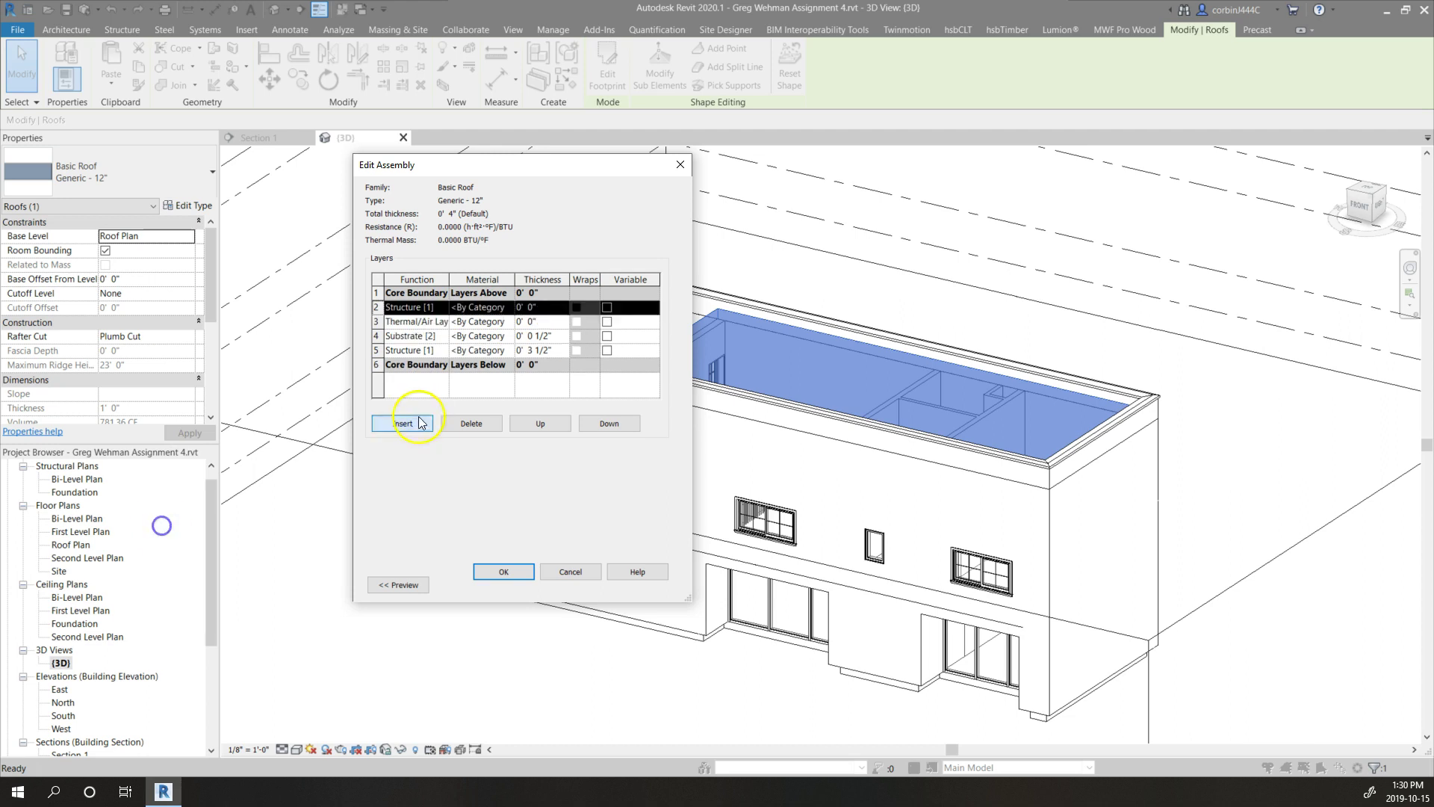
left_click(540, 423)
left_click(430, 322)
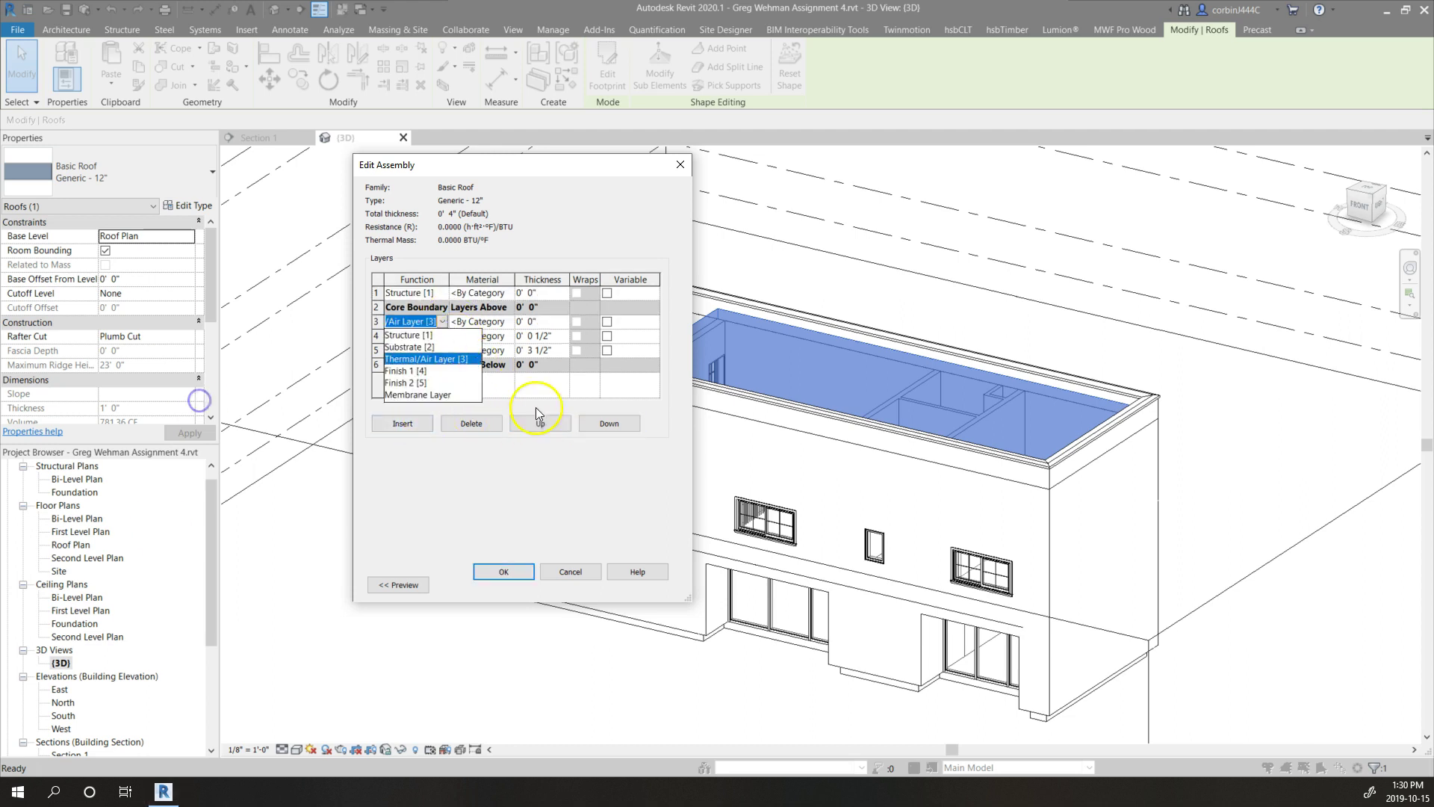
left_click(540, 424)
Set the top layer to Membrane Layer, keeping row 2 as Thermal/Air Layer
left_click(410, 293)
left_click(442, 293)
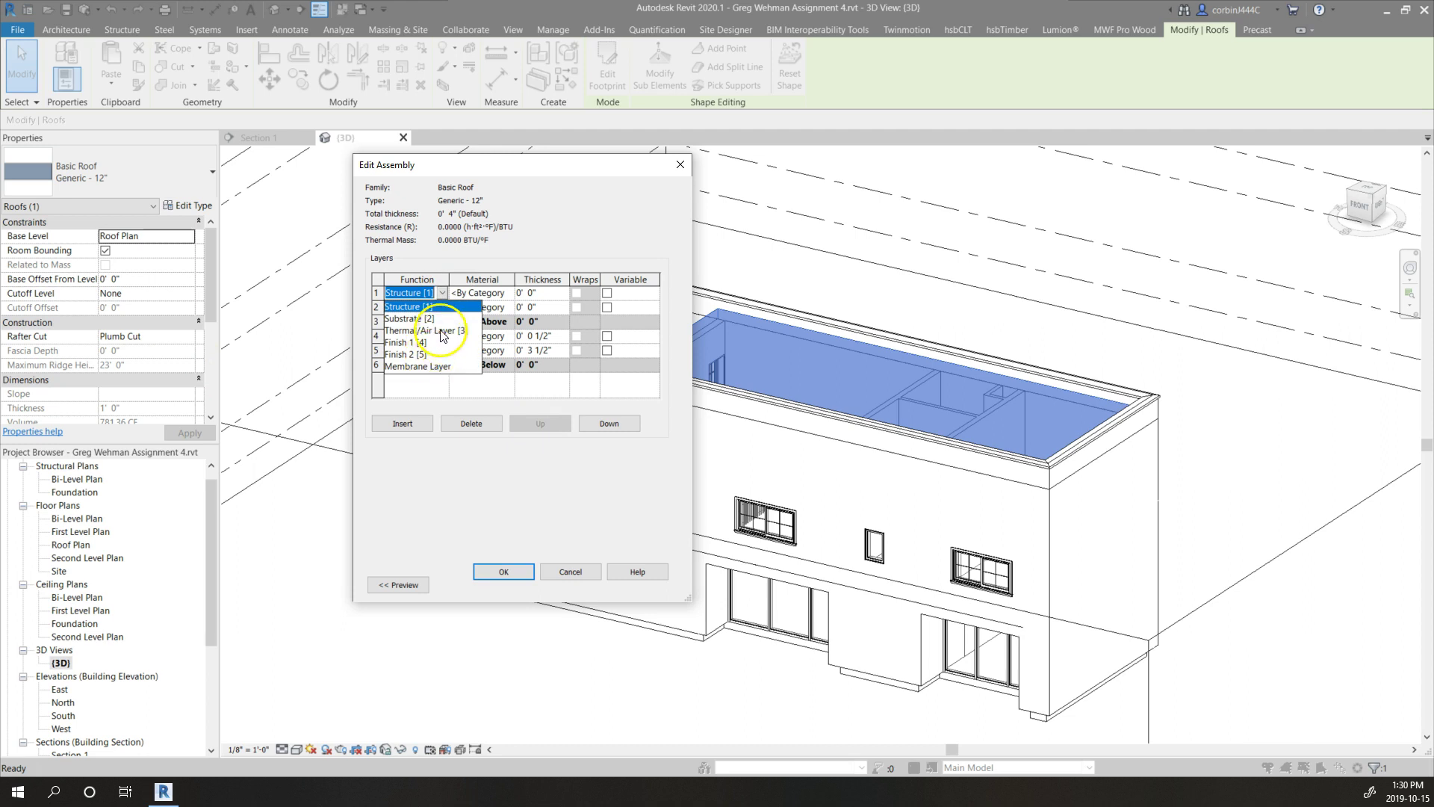
left_click(441, 330)
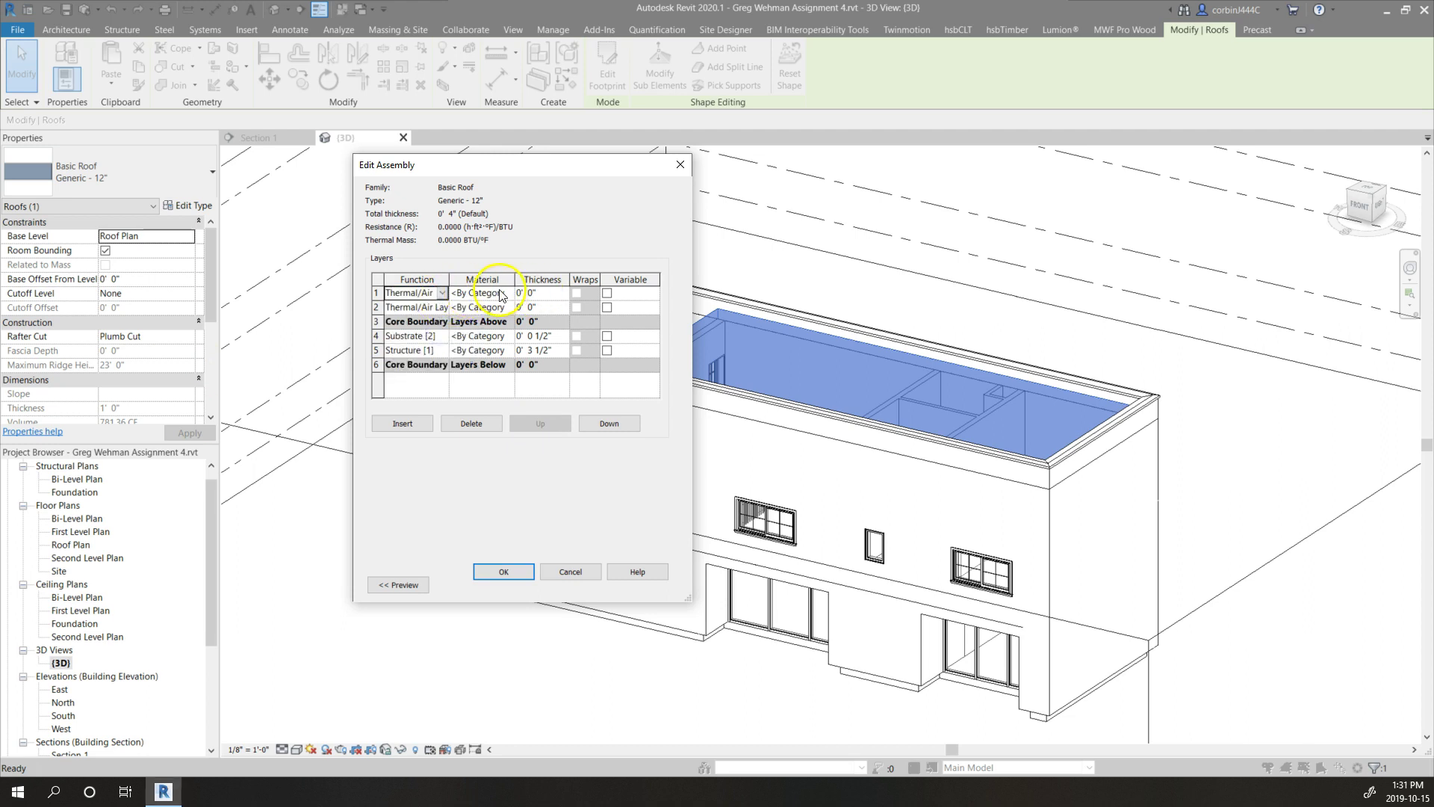
left_click(443, 294)
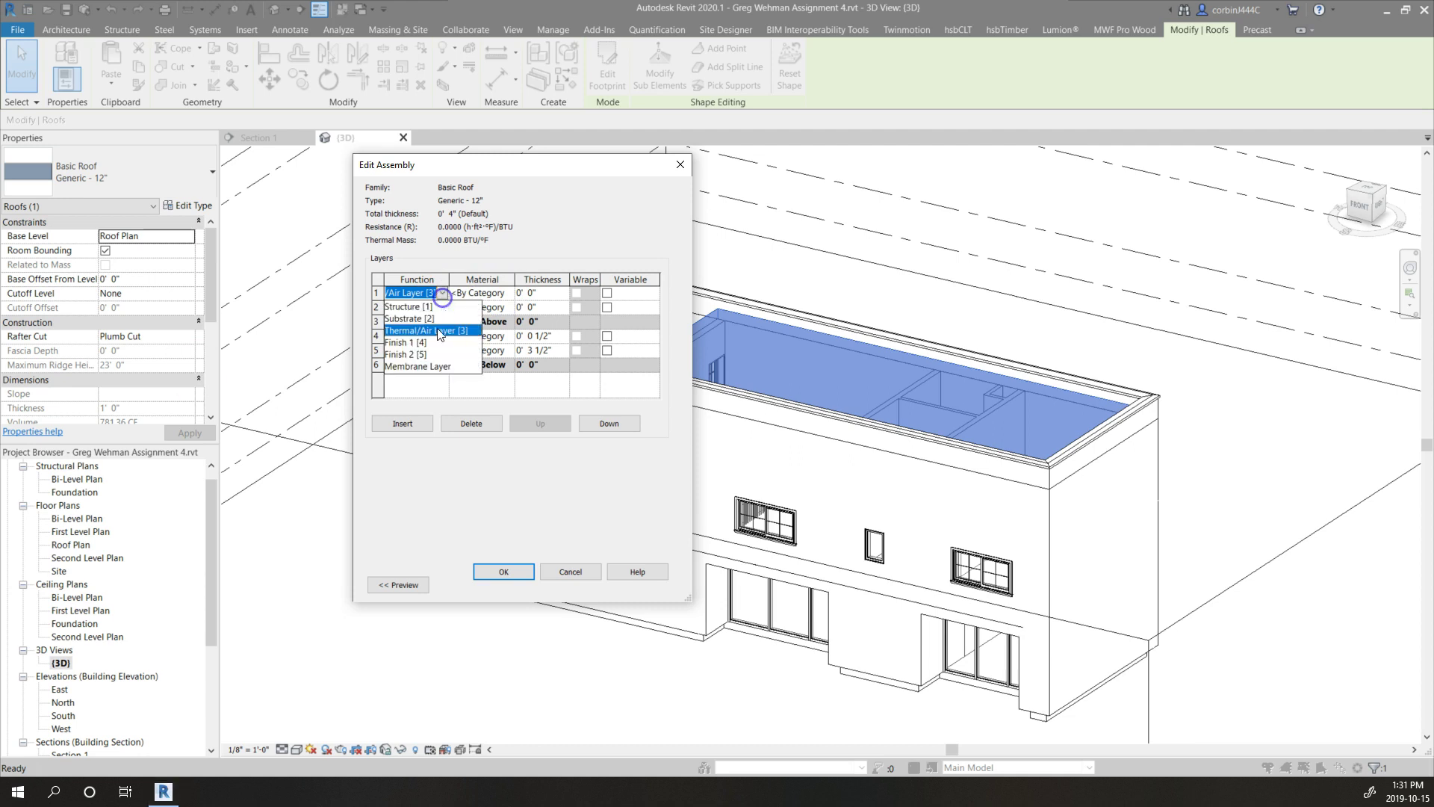
left_click(432, 366)
left_click(442, 308)
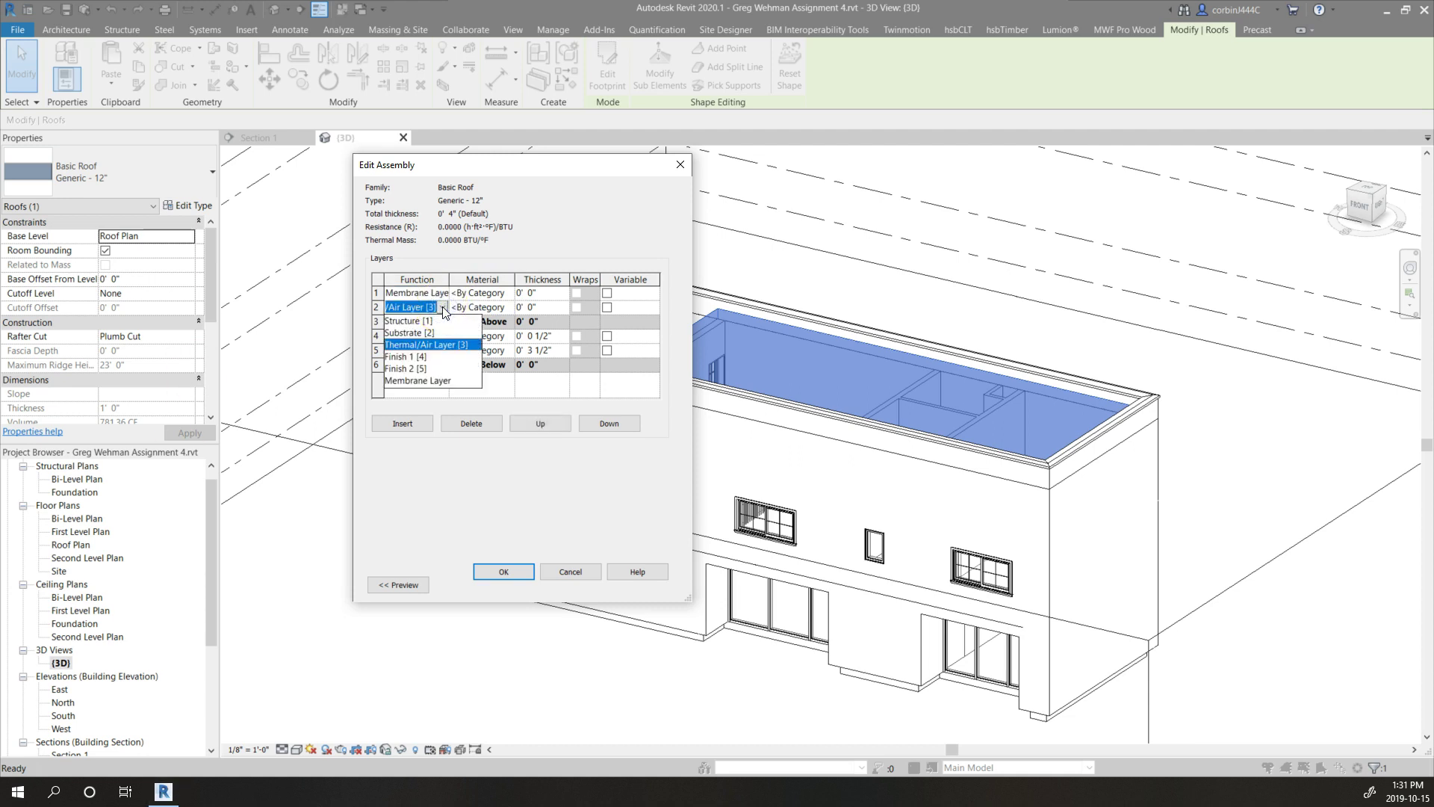
left_click(512, 310)
Give the Thermal/Air layer a variable 8" thickness and save the roof type, totalling 1' 0"
left_click(529, 309)
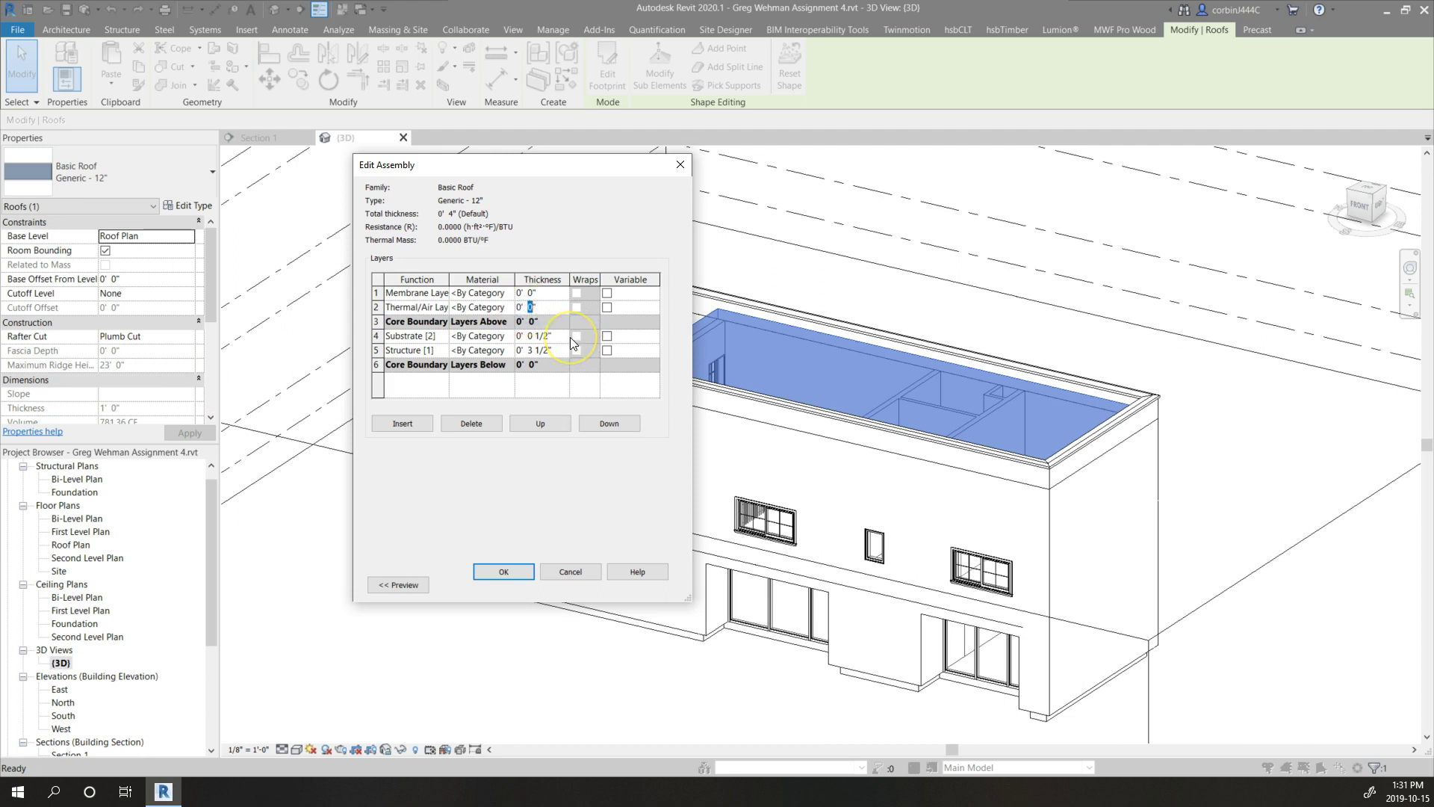
left_click(519, 557)
left_click(481, 312)
left_click(502, 569)
left_click(514, 586)
scroll(999, 384, "up", 5)
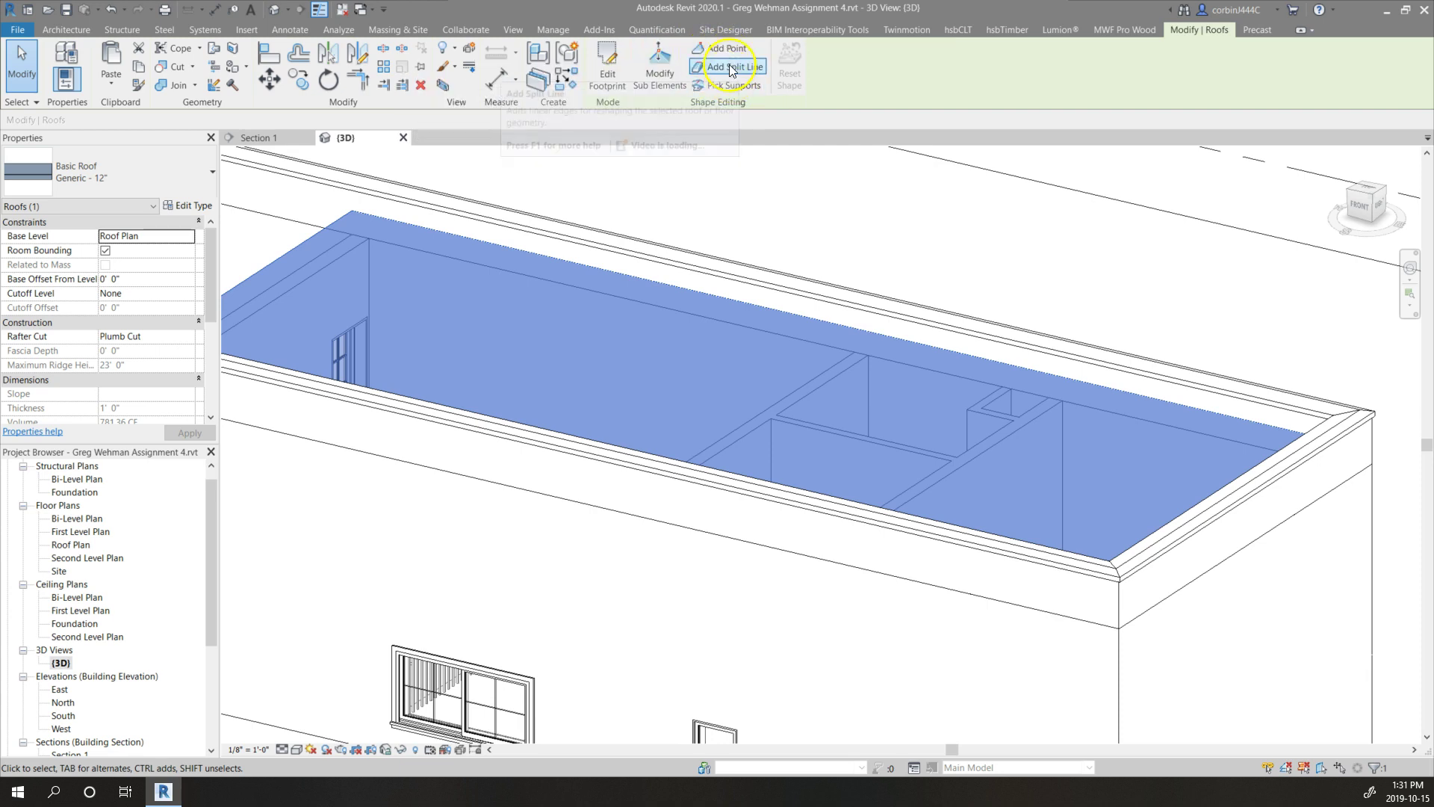
Add a shape point near the middle of the roof
left_click(679, 82)
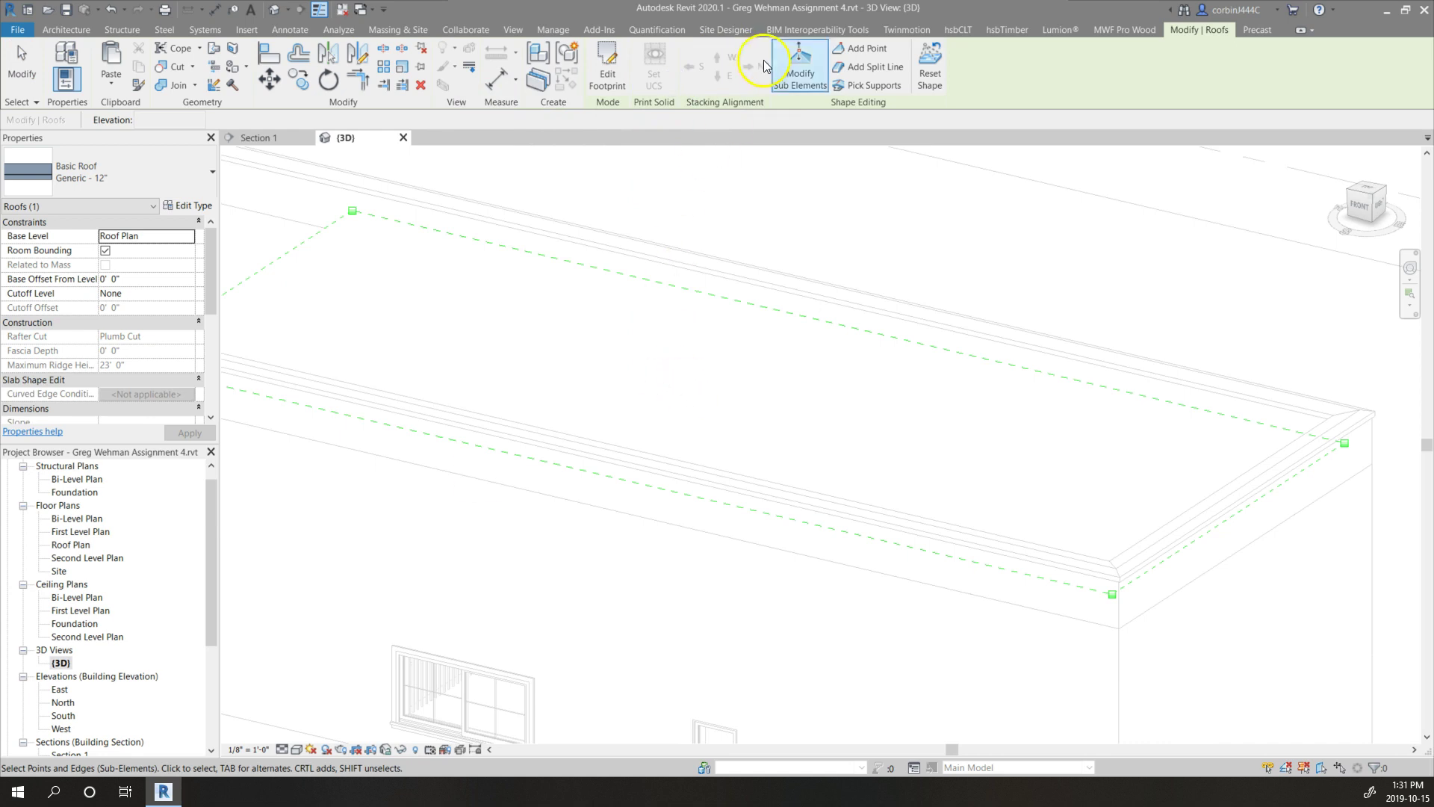
left_click(869, 49)
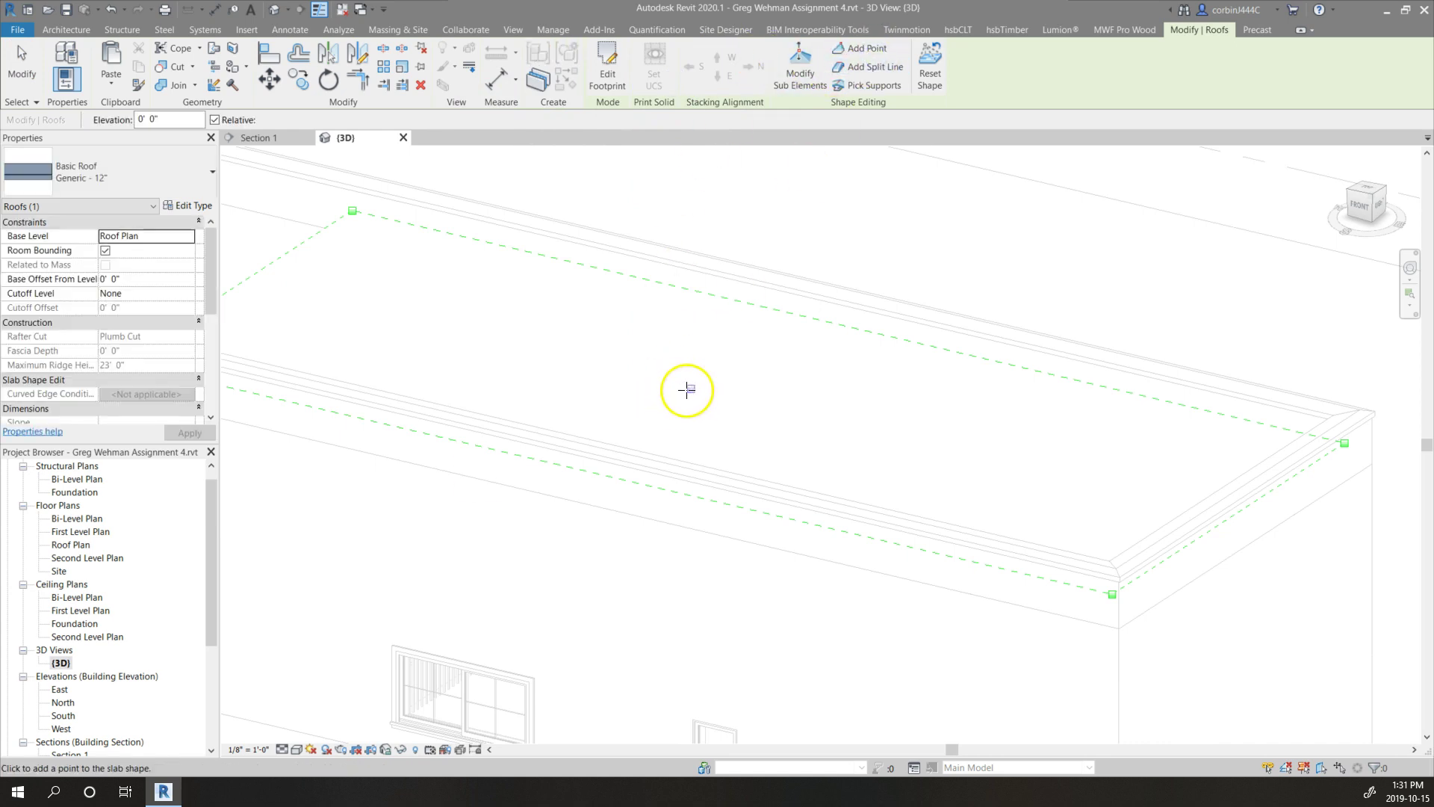
left_click(686, 389)
left_click(22, 67)
Lower the centre shape point to an elevation of -0' 4"
left_click(685, 394)
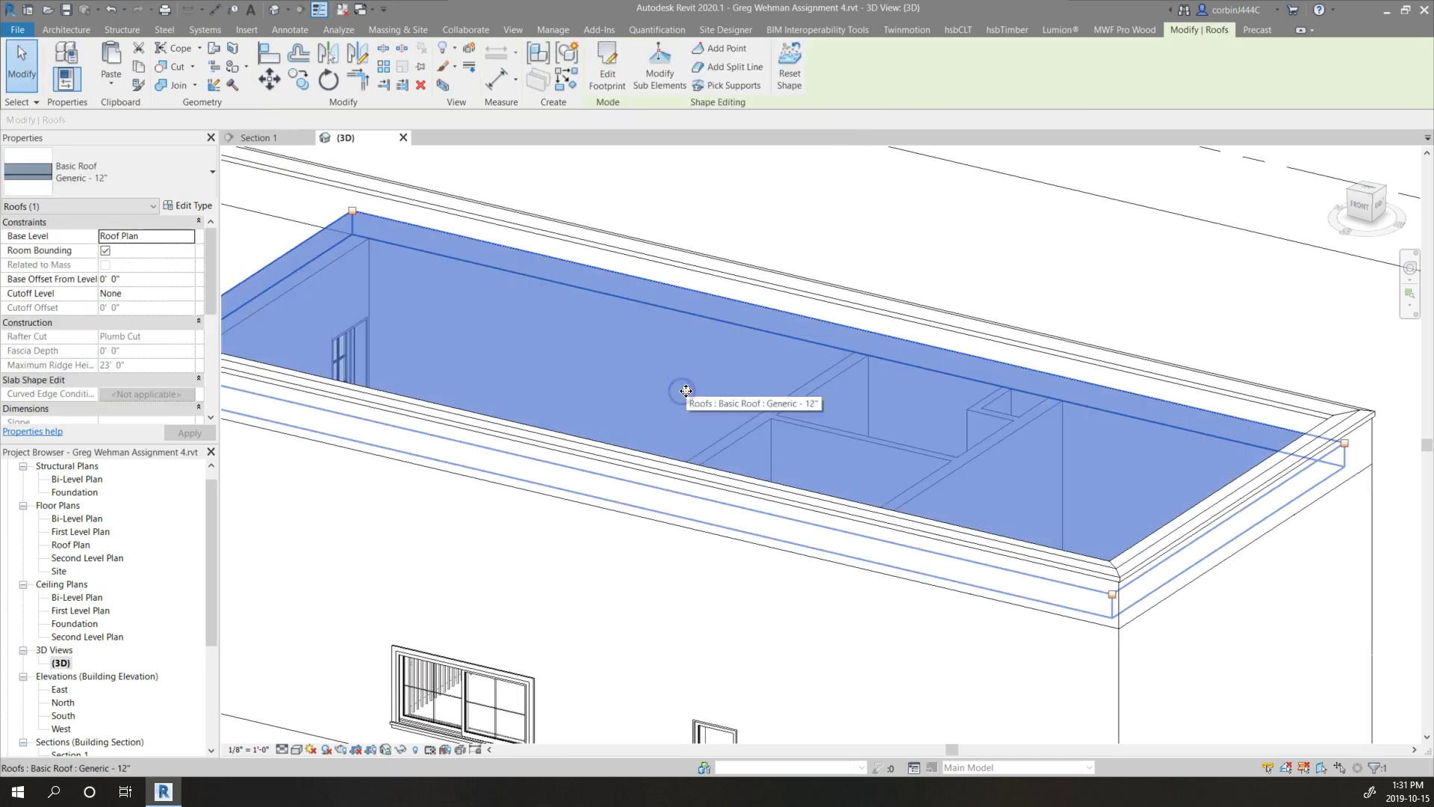
left_click(660, 67)
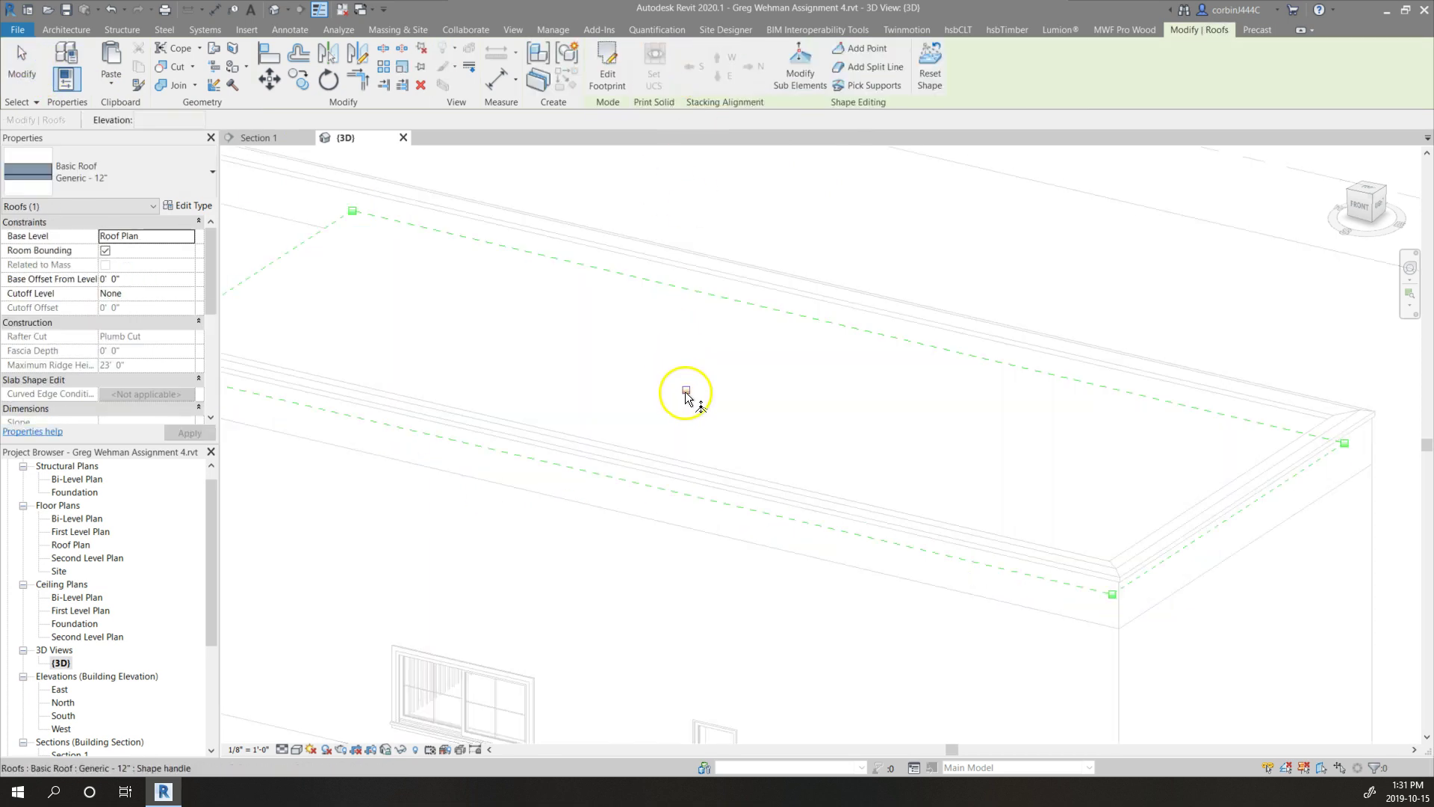
left_click(686, 389)
left_click(700, 382)
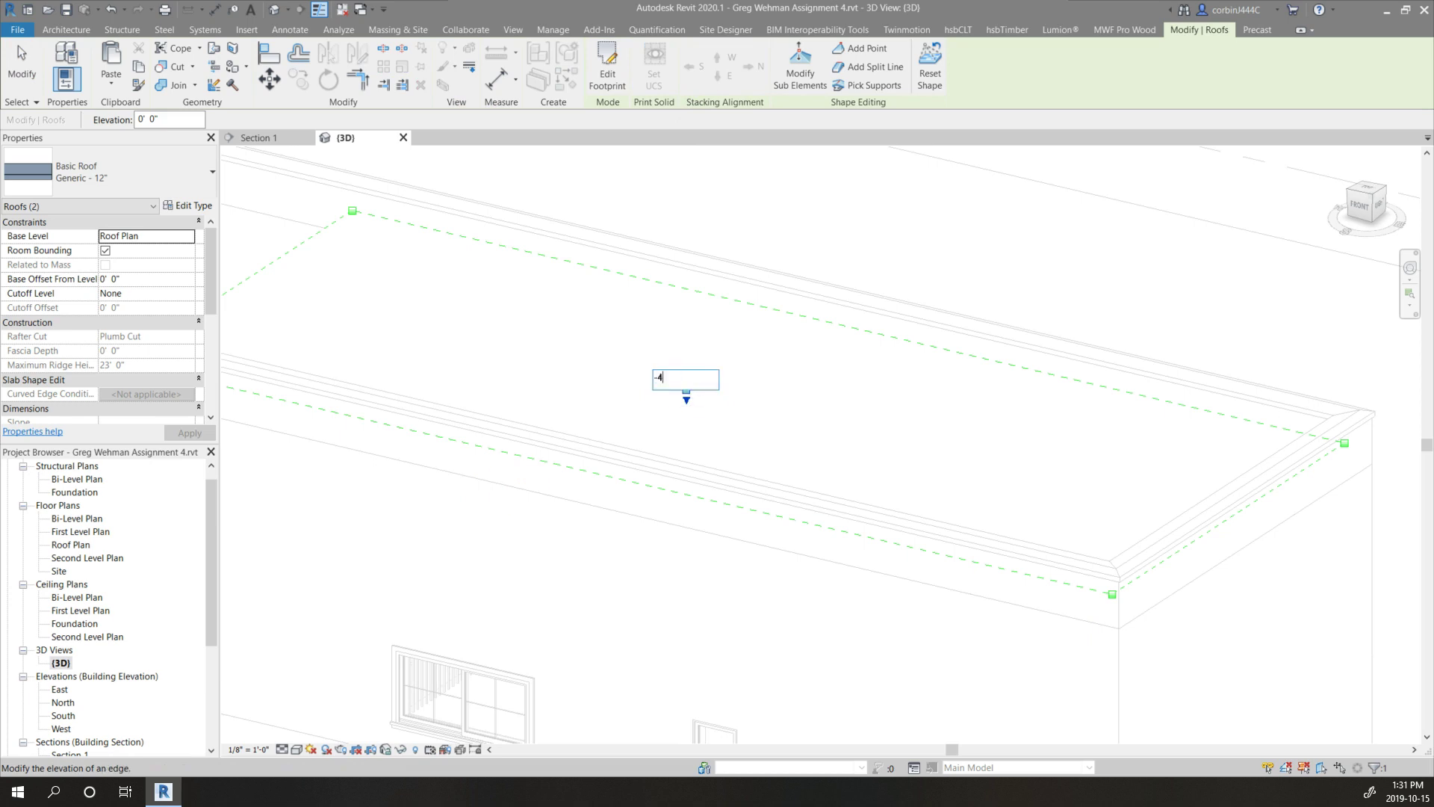
key("Return")
scroll(694, 397, "down", 4)
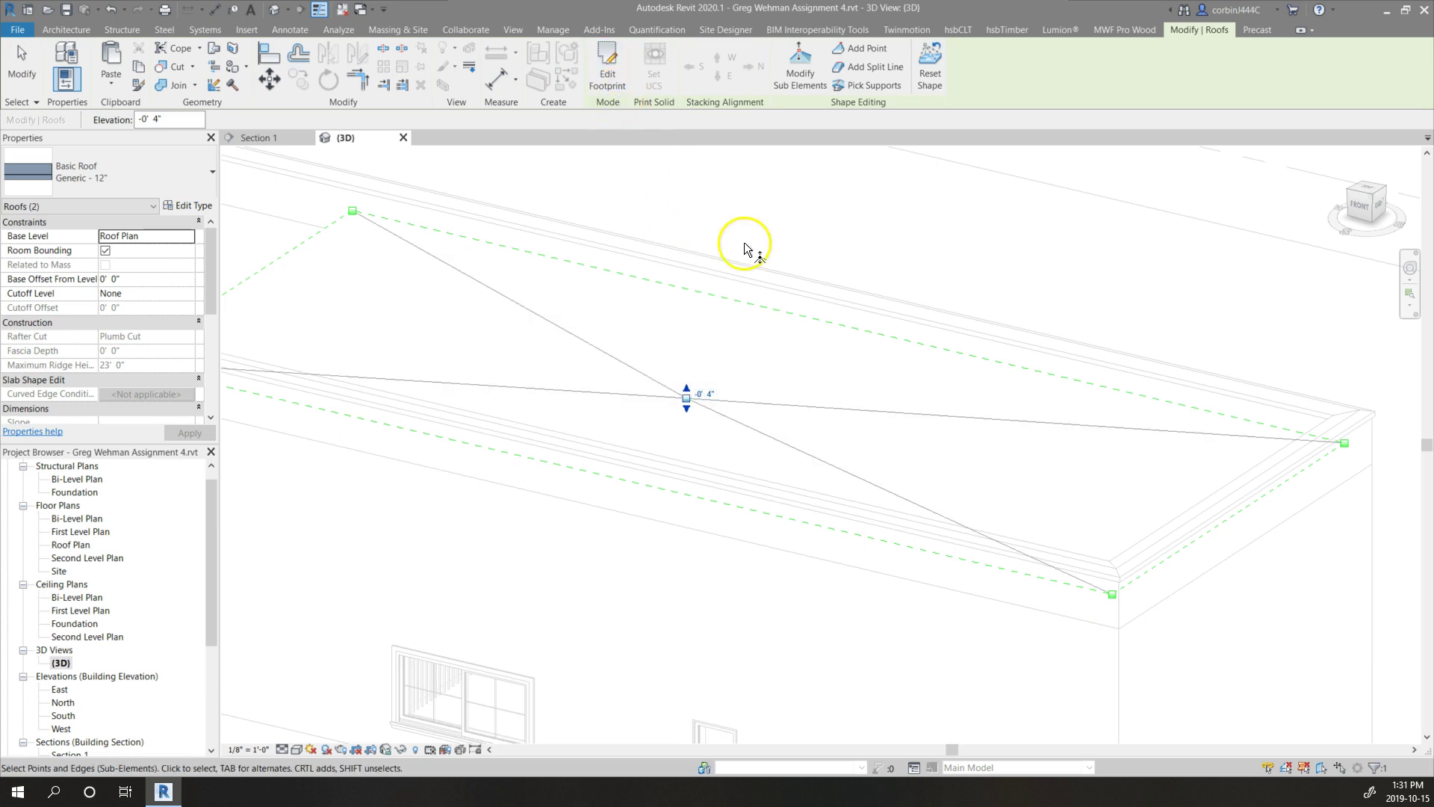
scroll(666, 457, "up", 4)
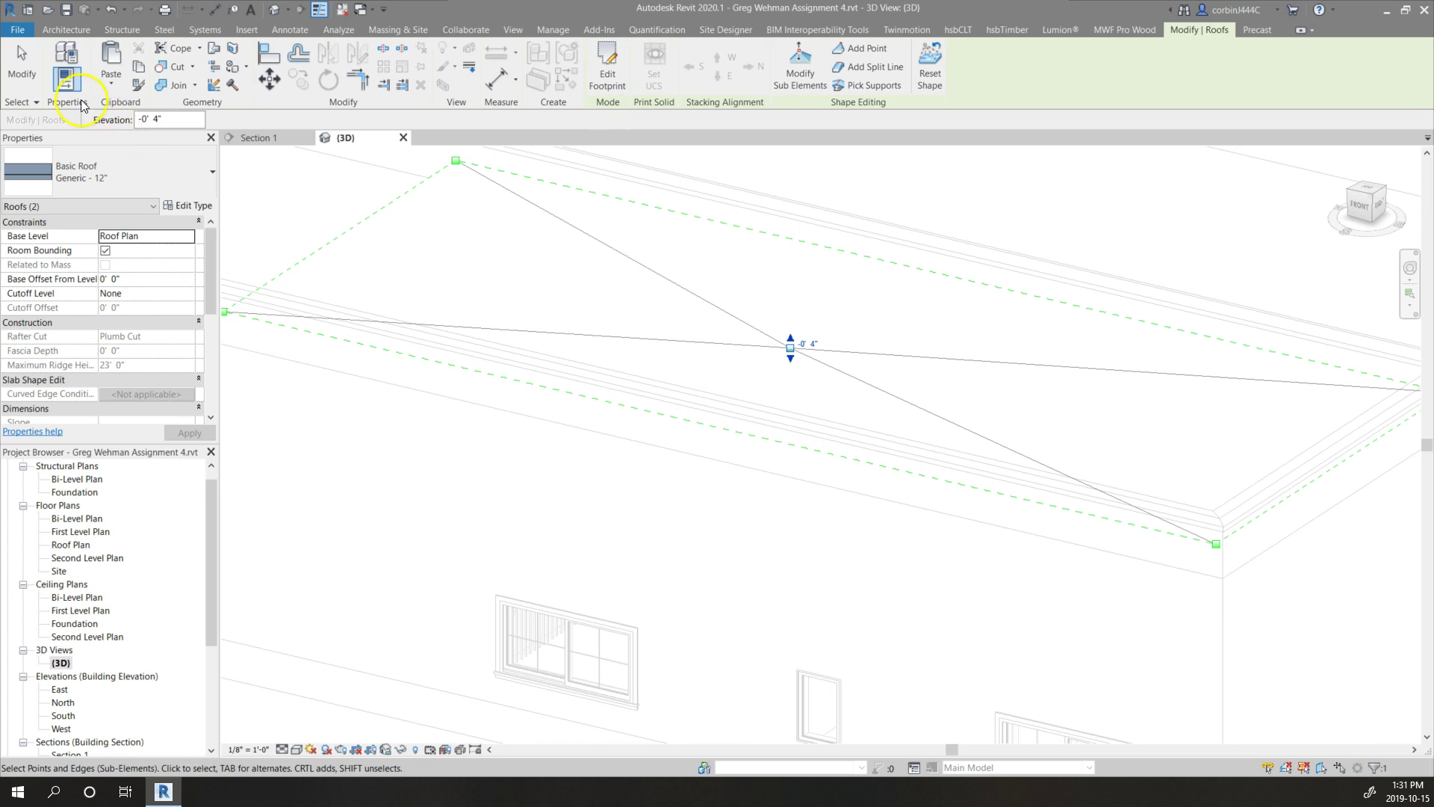
left_click(21, 66)
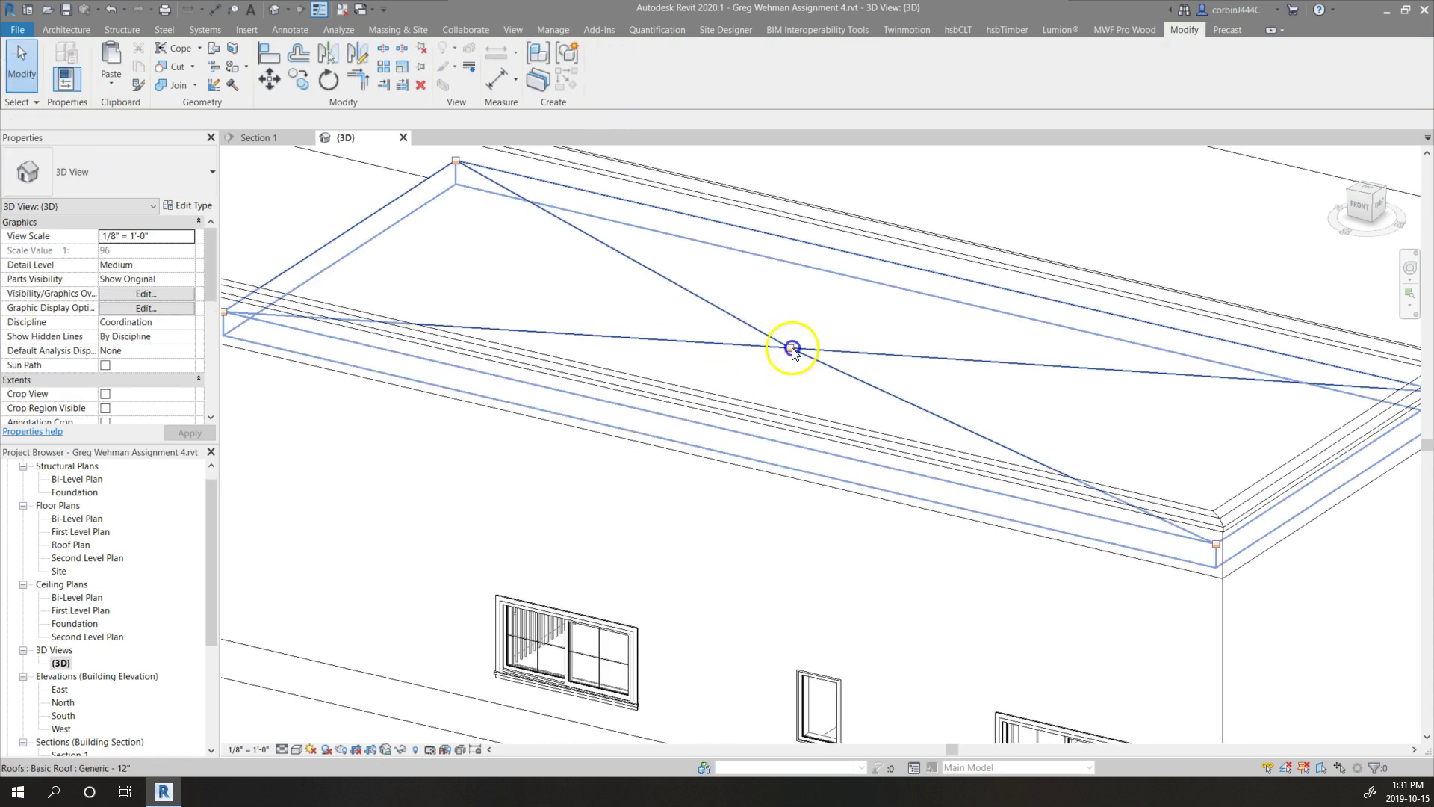
left_click(792, 348)
left_click(658, 69)
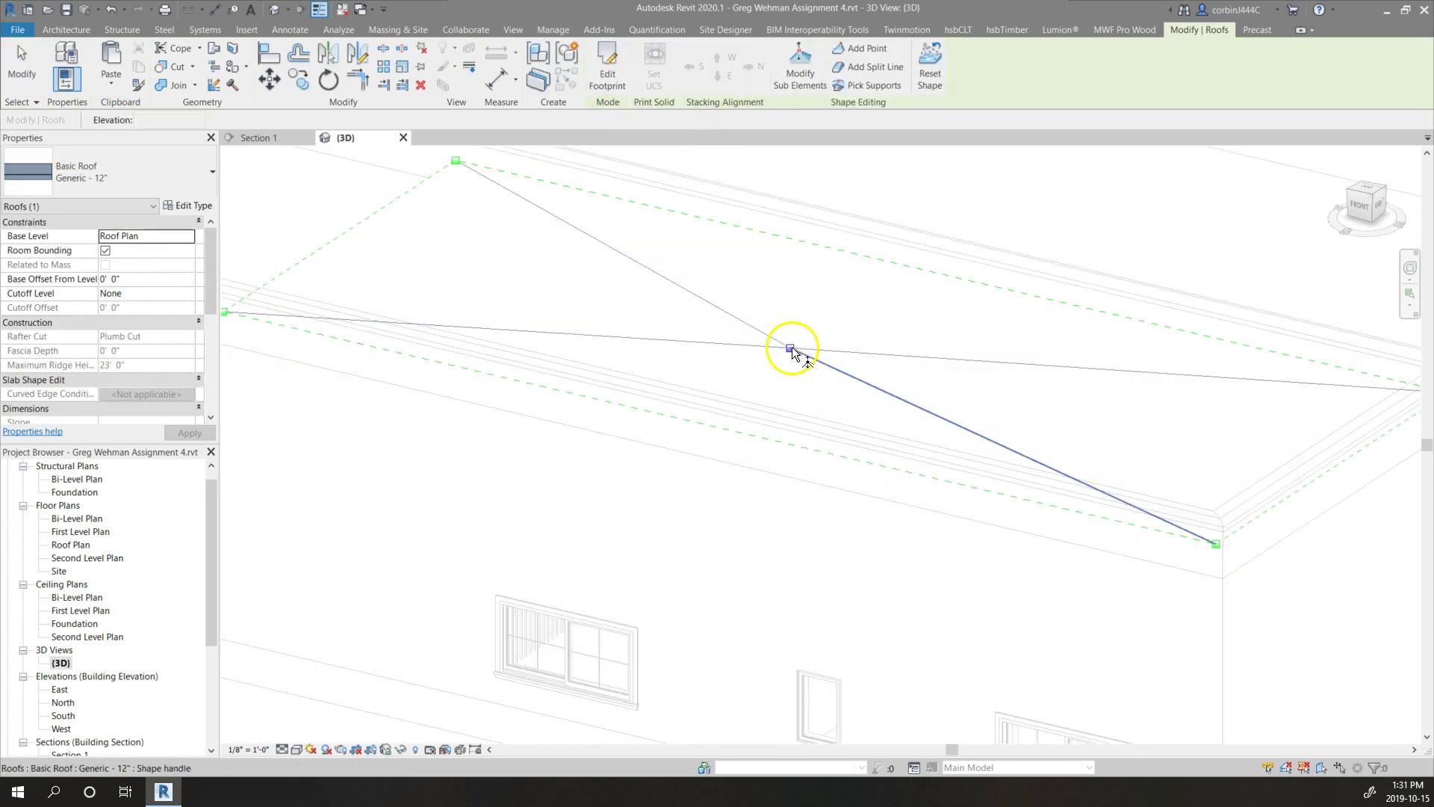
Reset the roof to flat and draw a split line across its centre, edge to edge
left_click(930, 69)
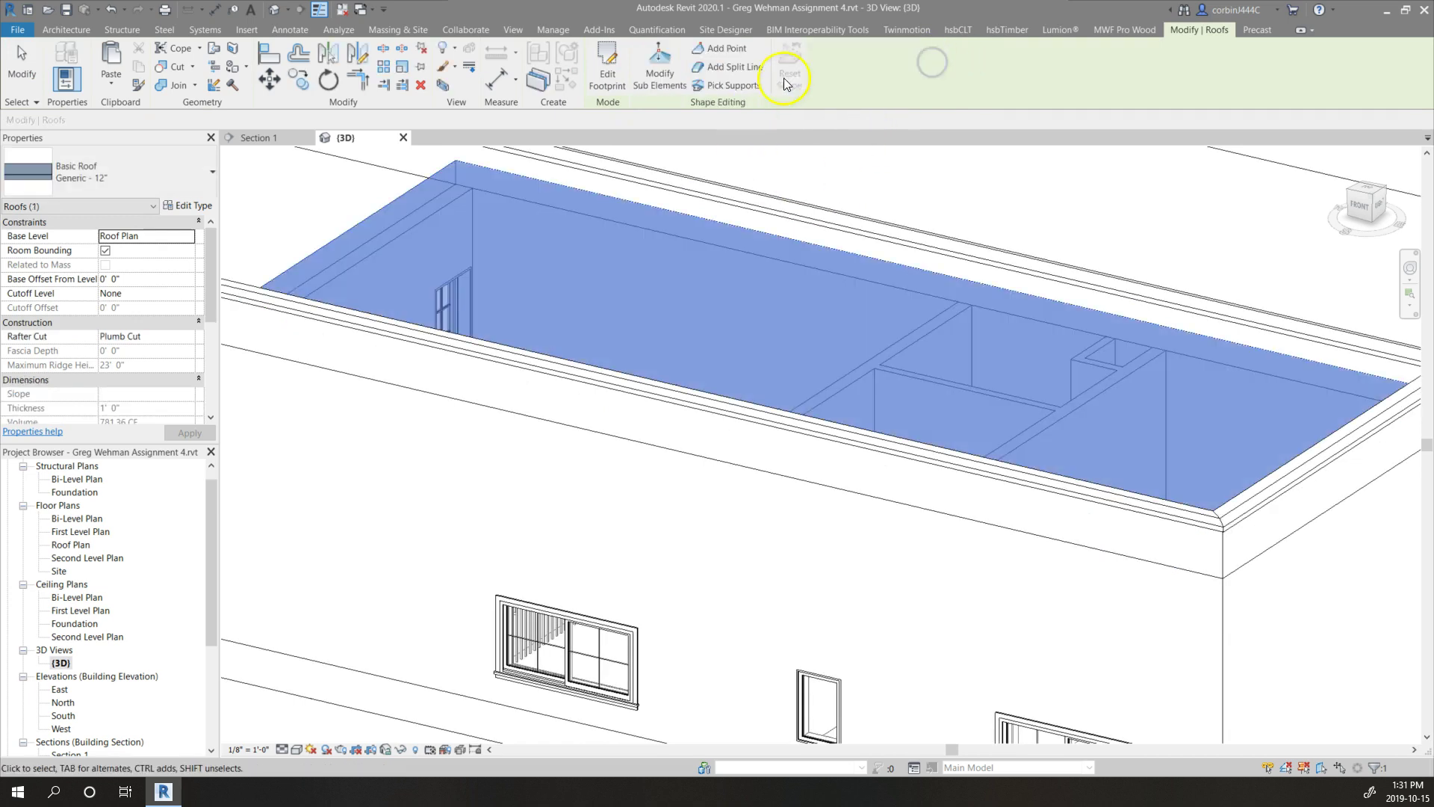
left_click(713, 75)
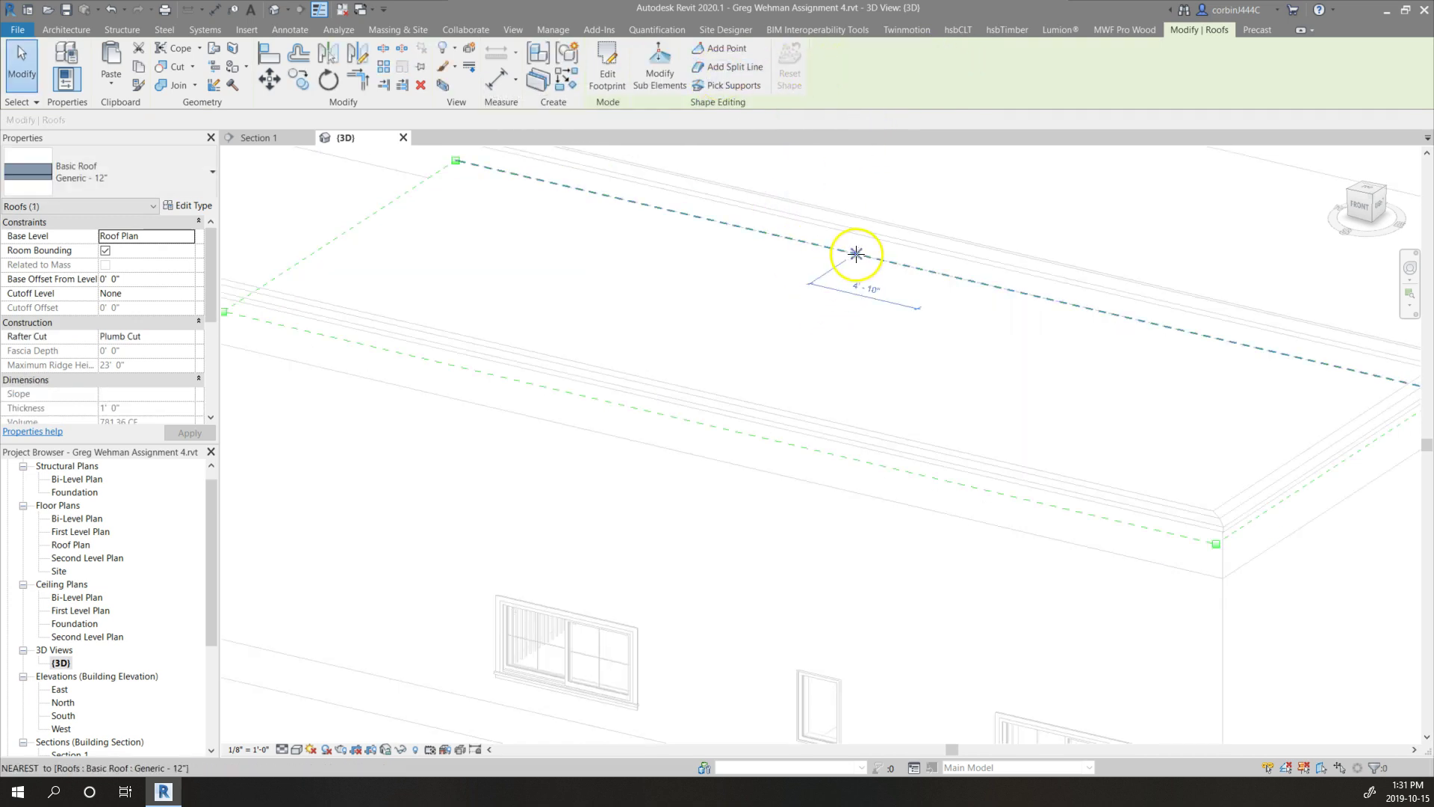
left_click(881, 263)
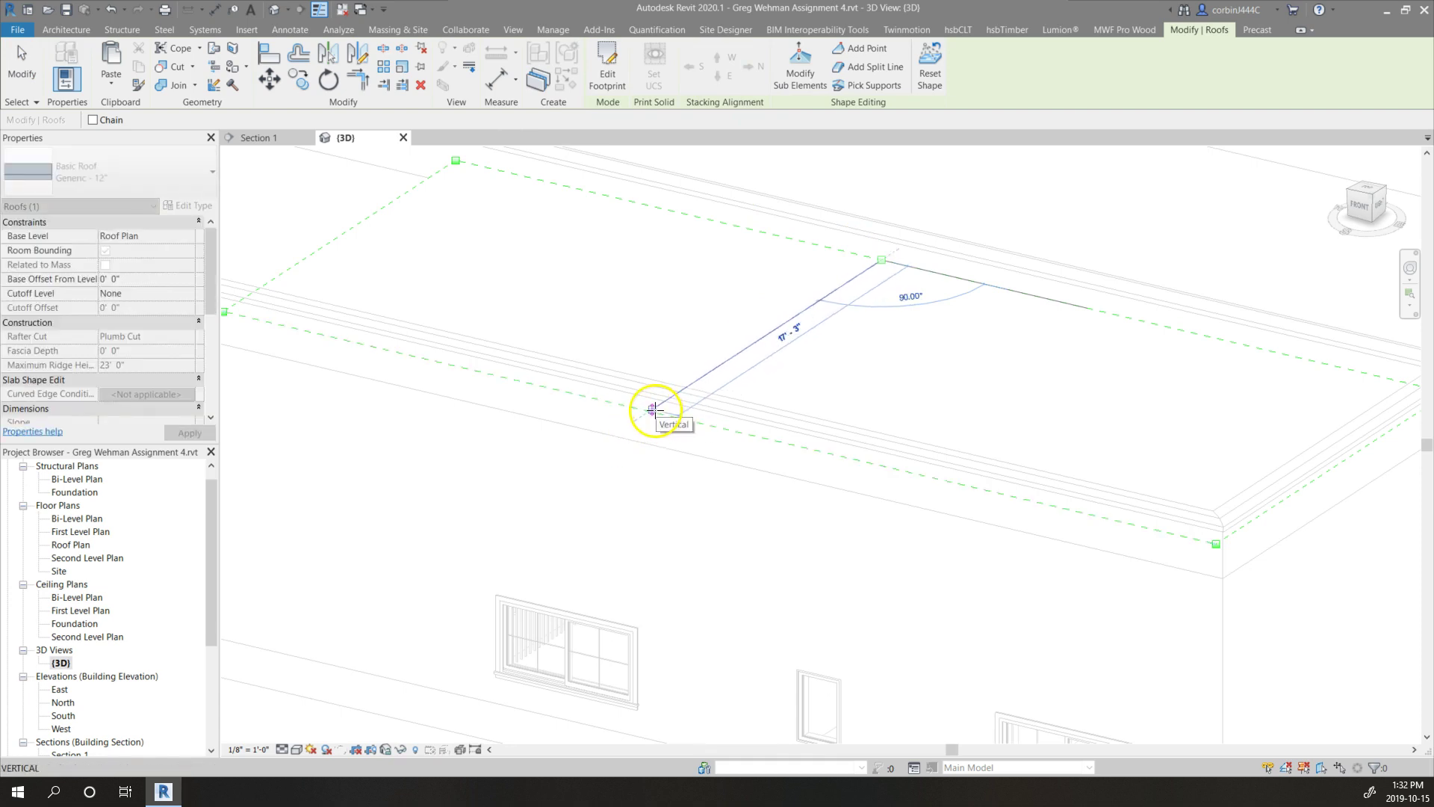
left_click(652, 410)
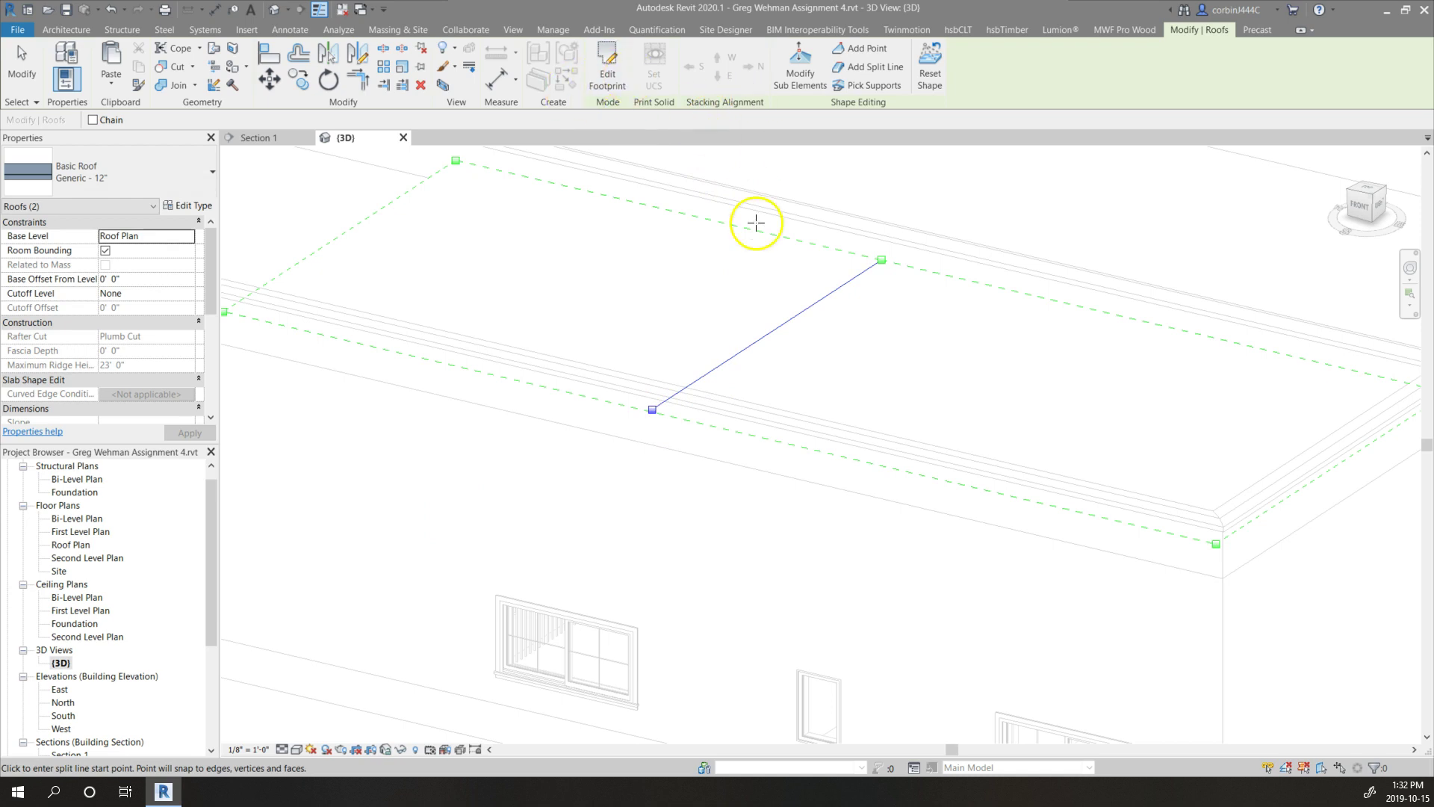
key("Escape")
Add a shape point at the split line's midpoint
left_click(790, 318)
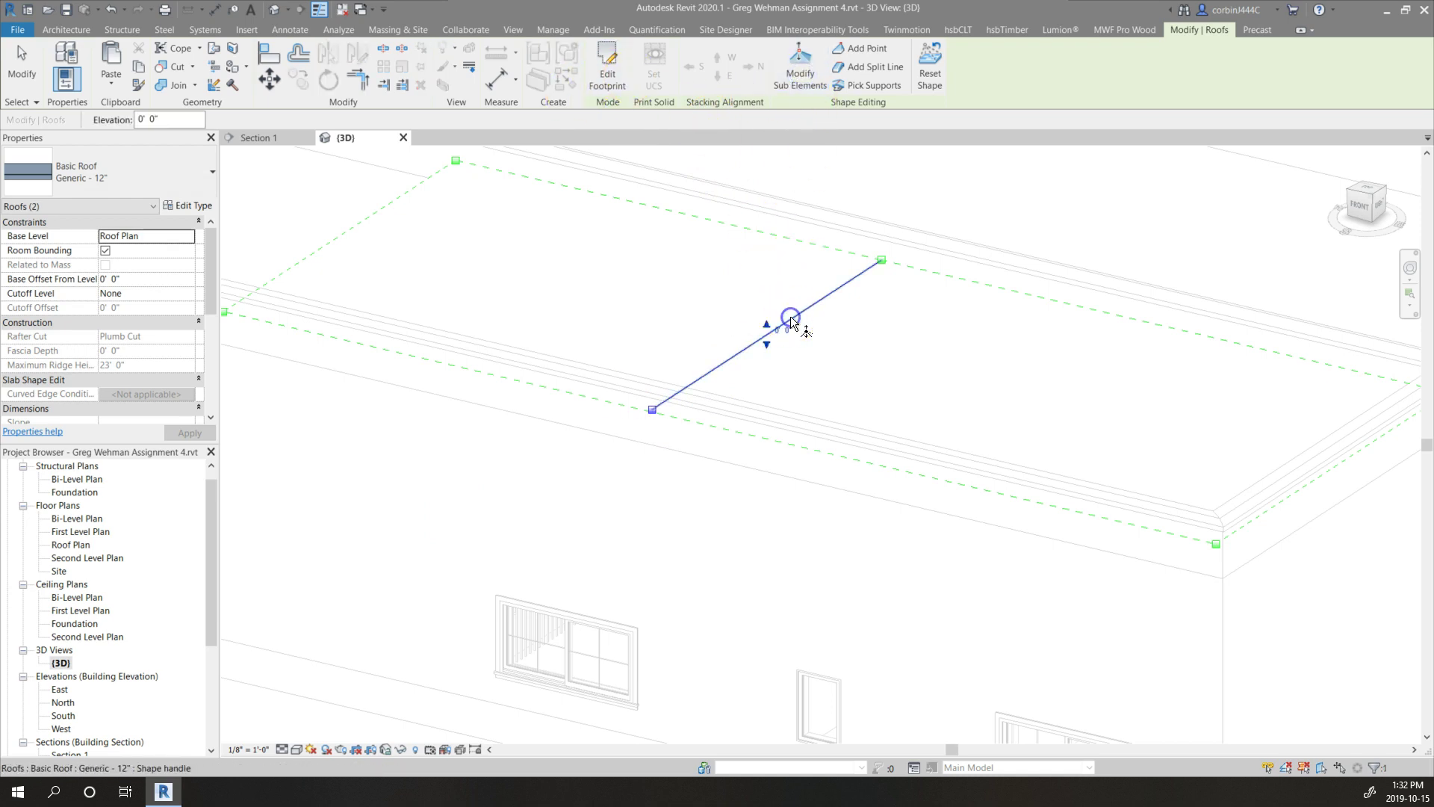
left_click(777, 329)
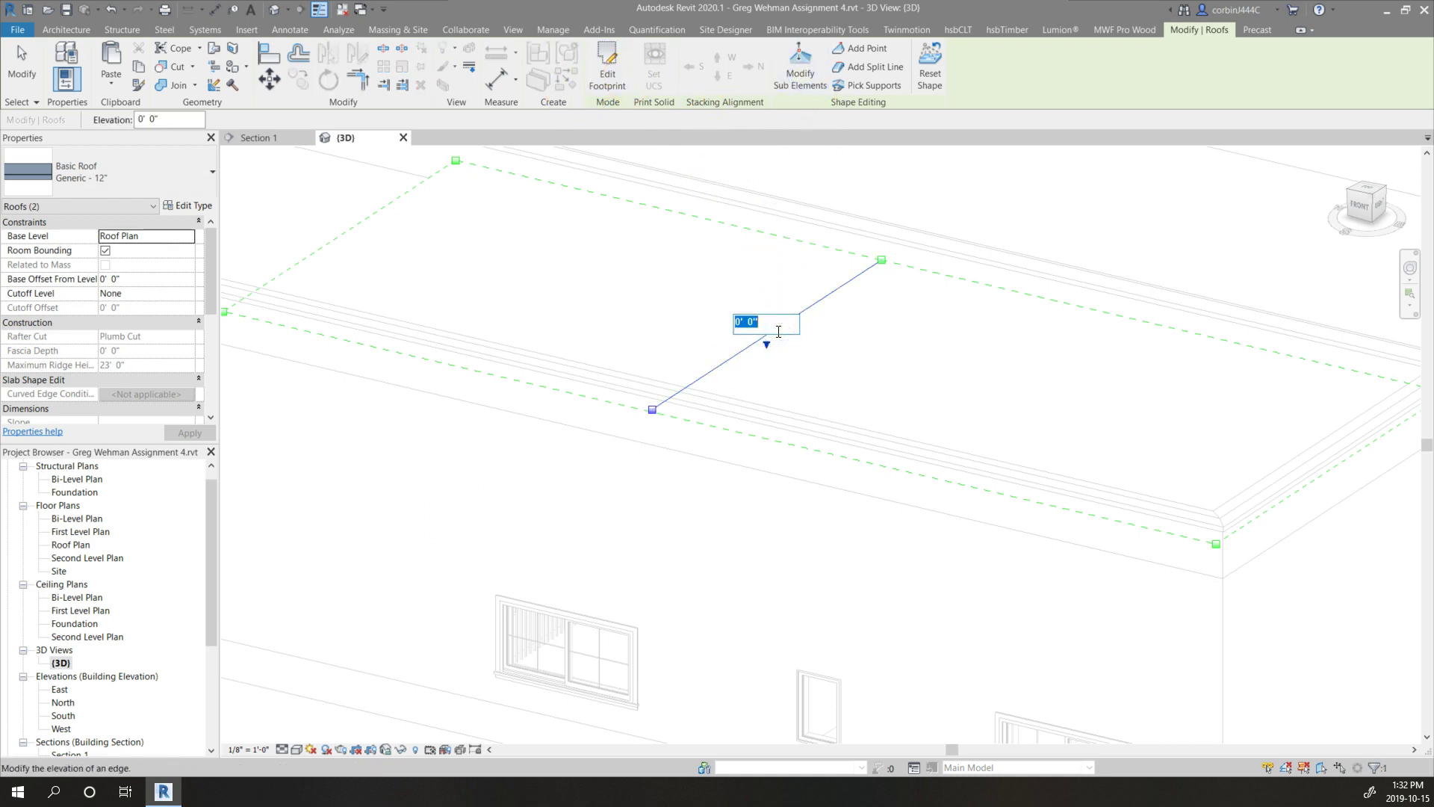
left_click(869, 50)
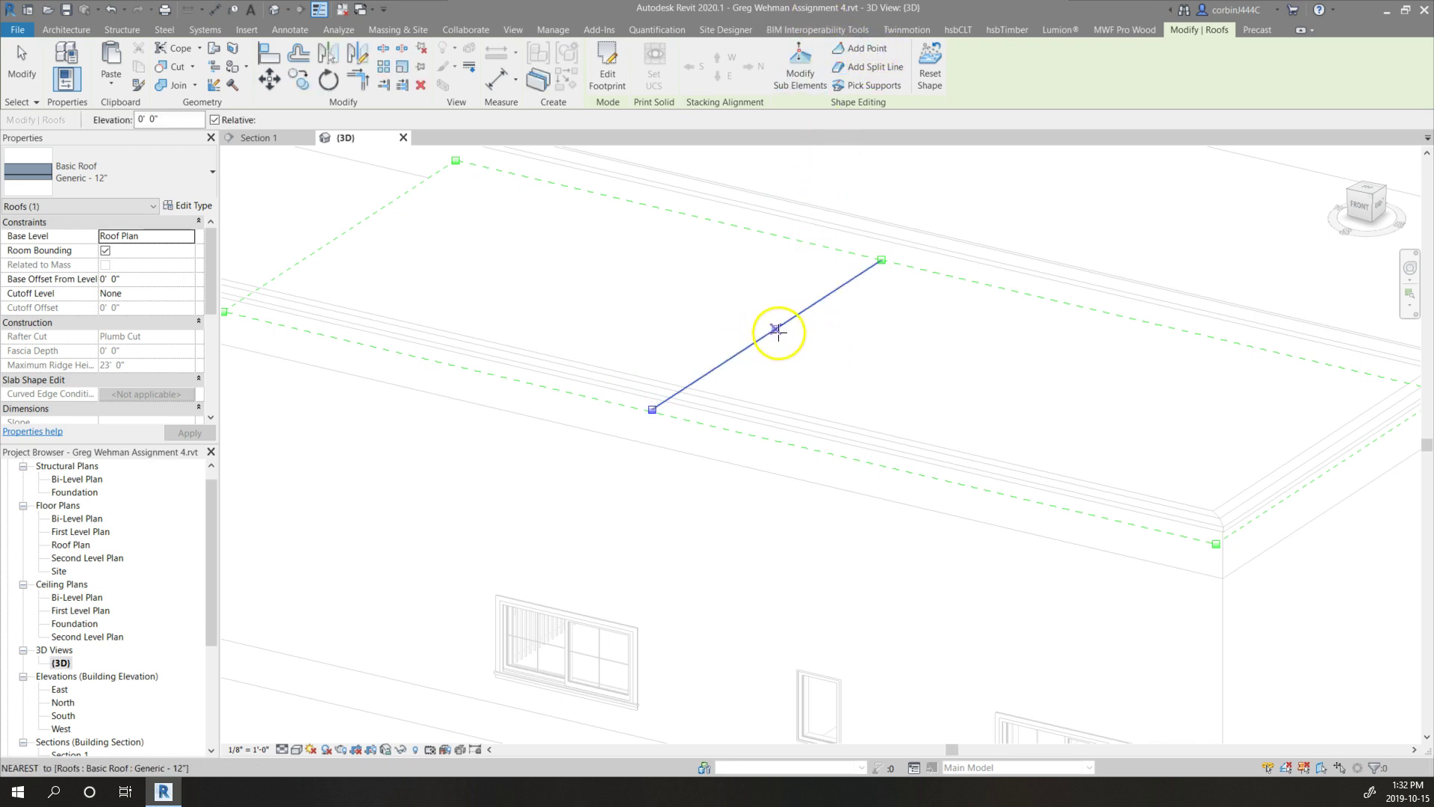
left_click(767, 334)
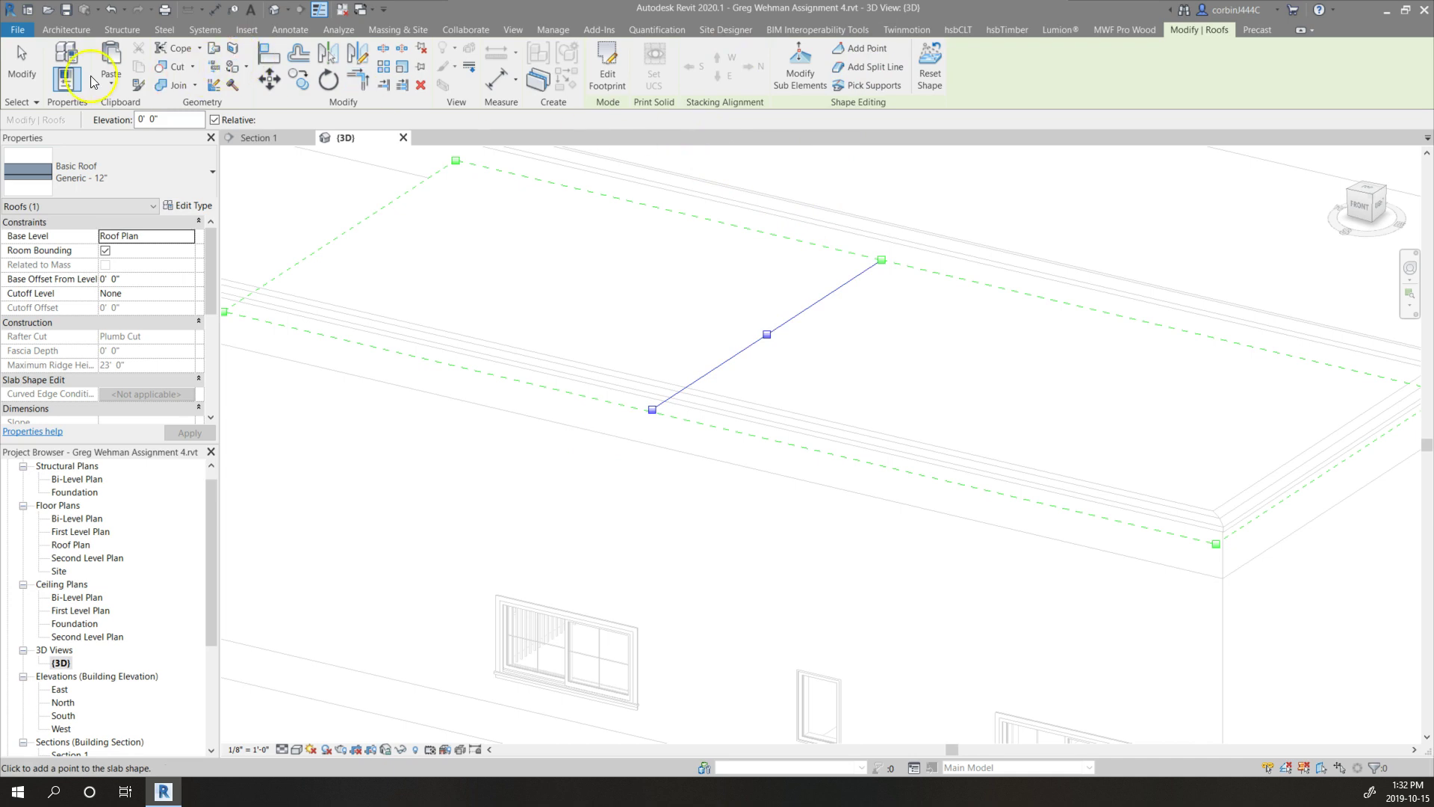
left_click(23, 67)
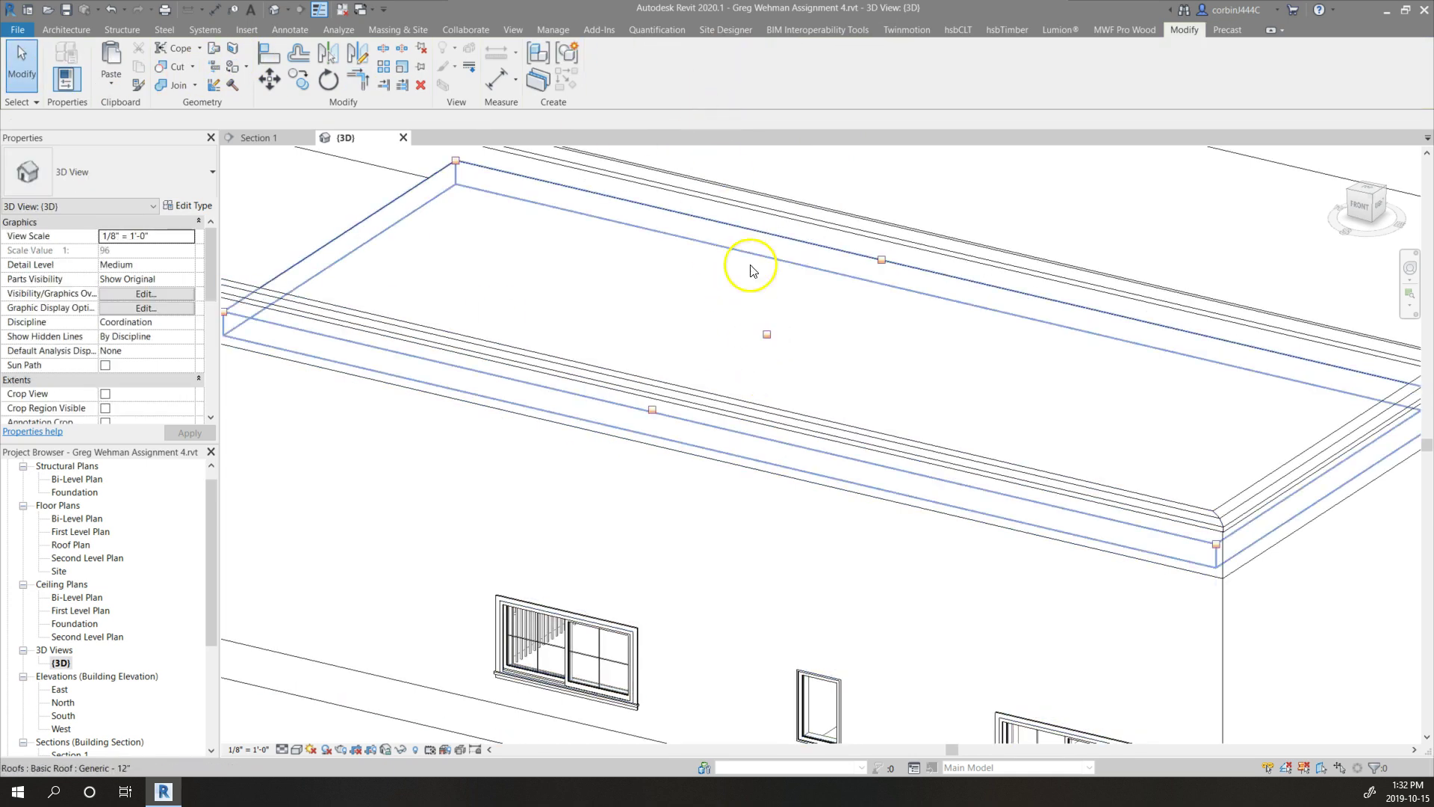
left_click(760, 295)
left_click(659, 75)
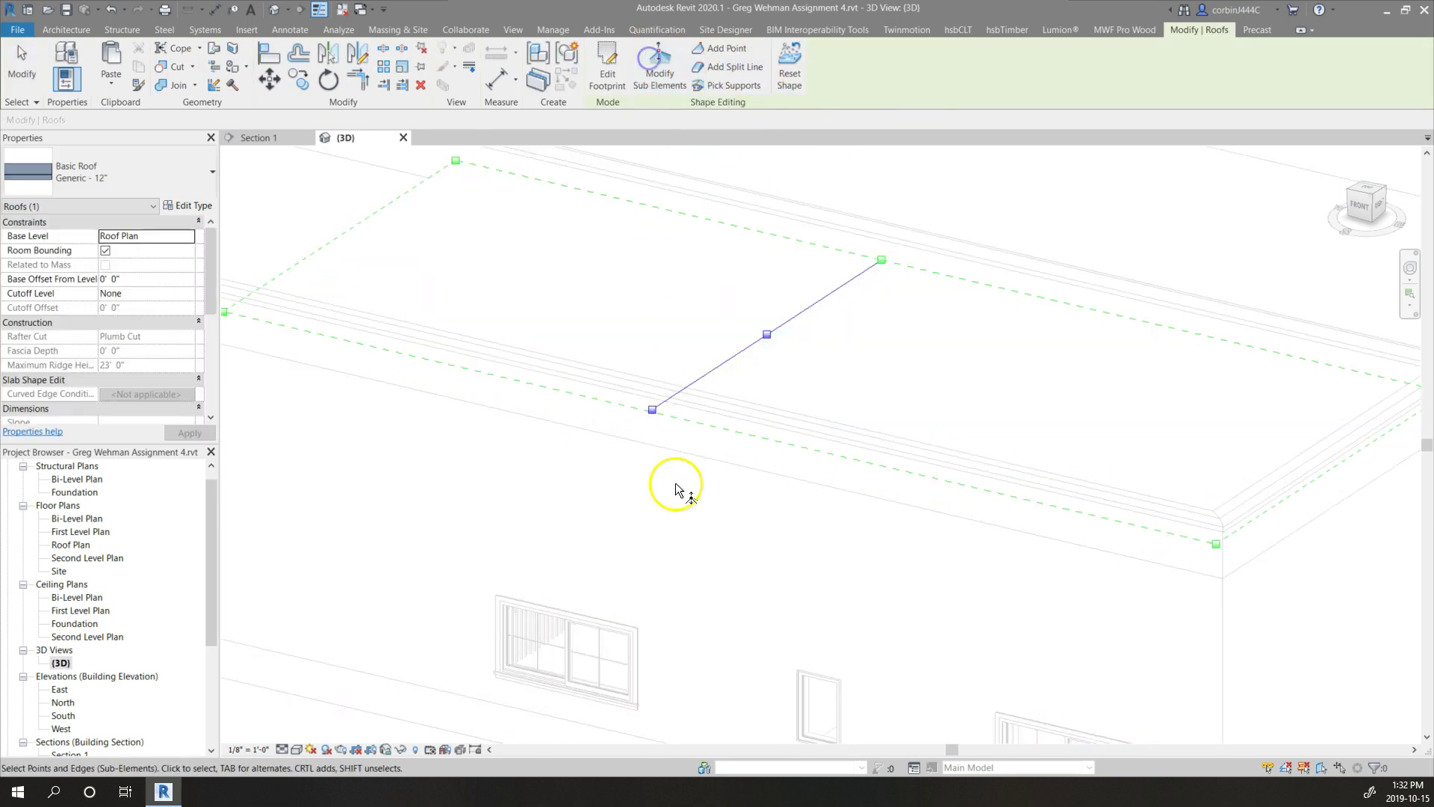
left_click(651, 410)
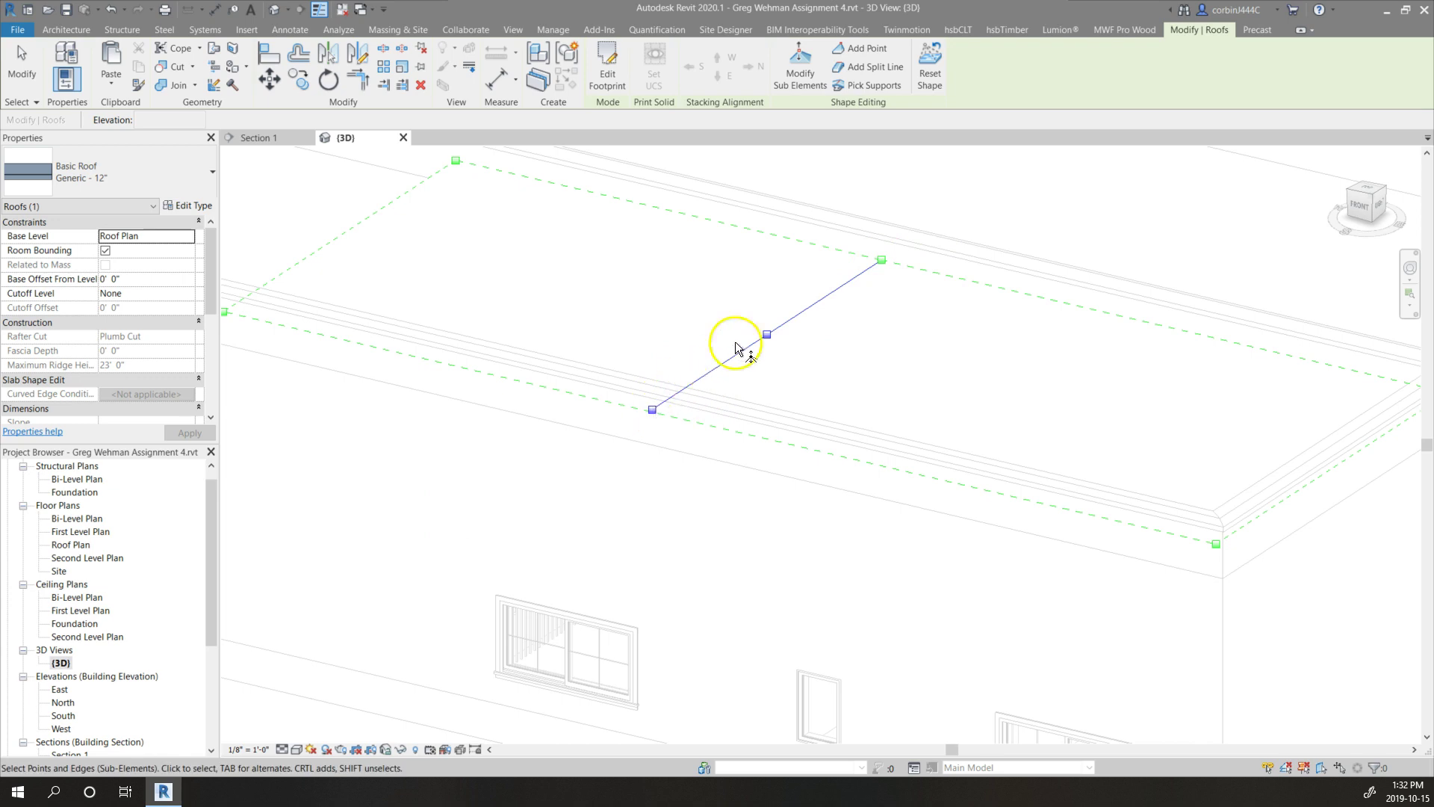
left_click(859, 48)
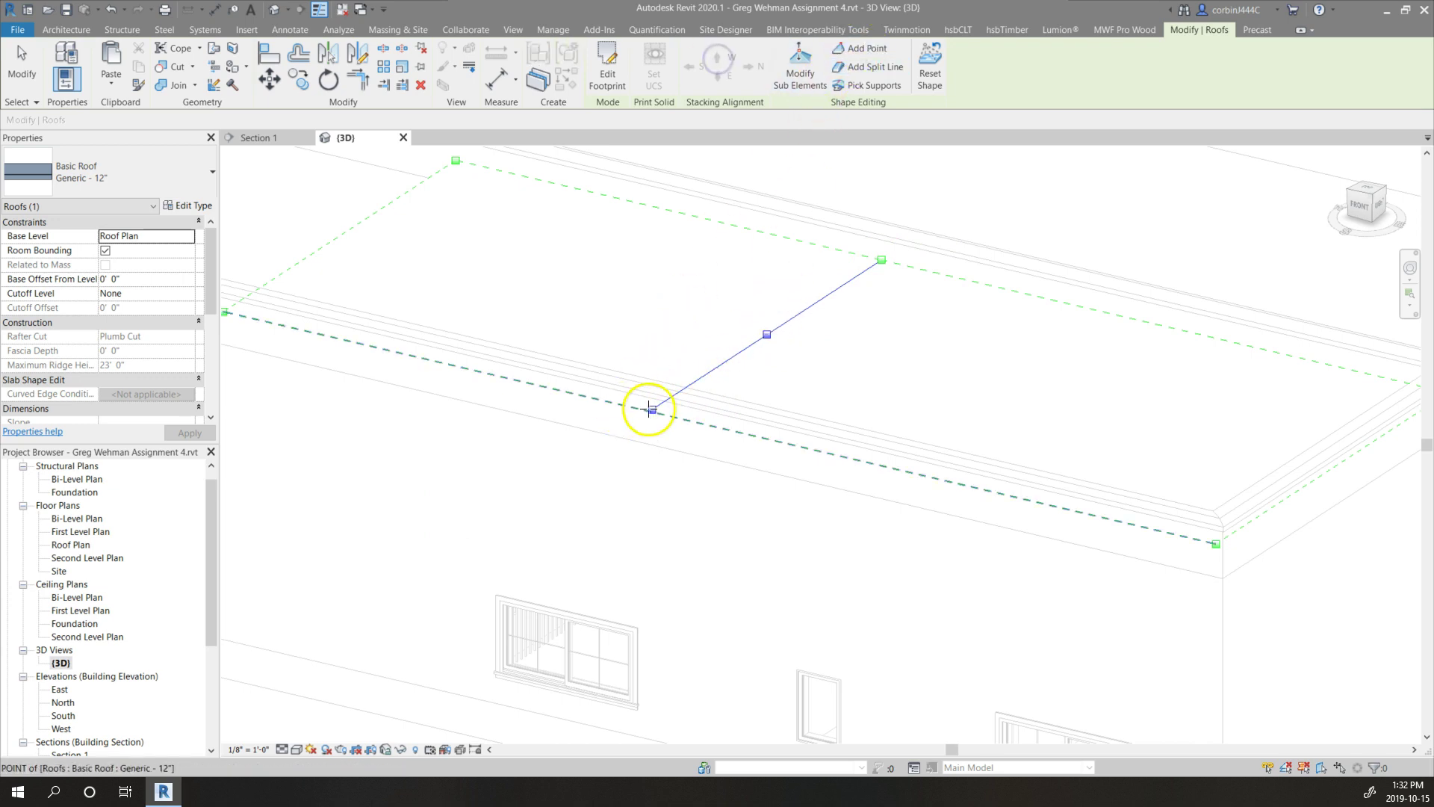
left_click(769, 332)
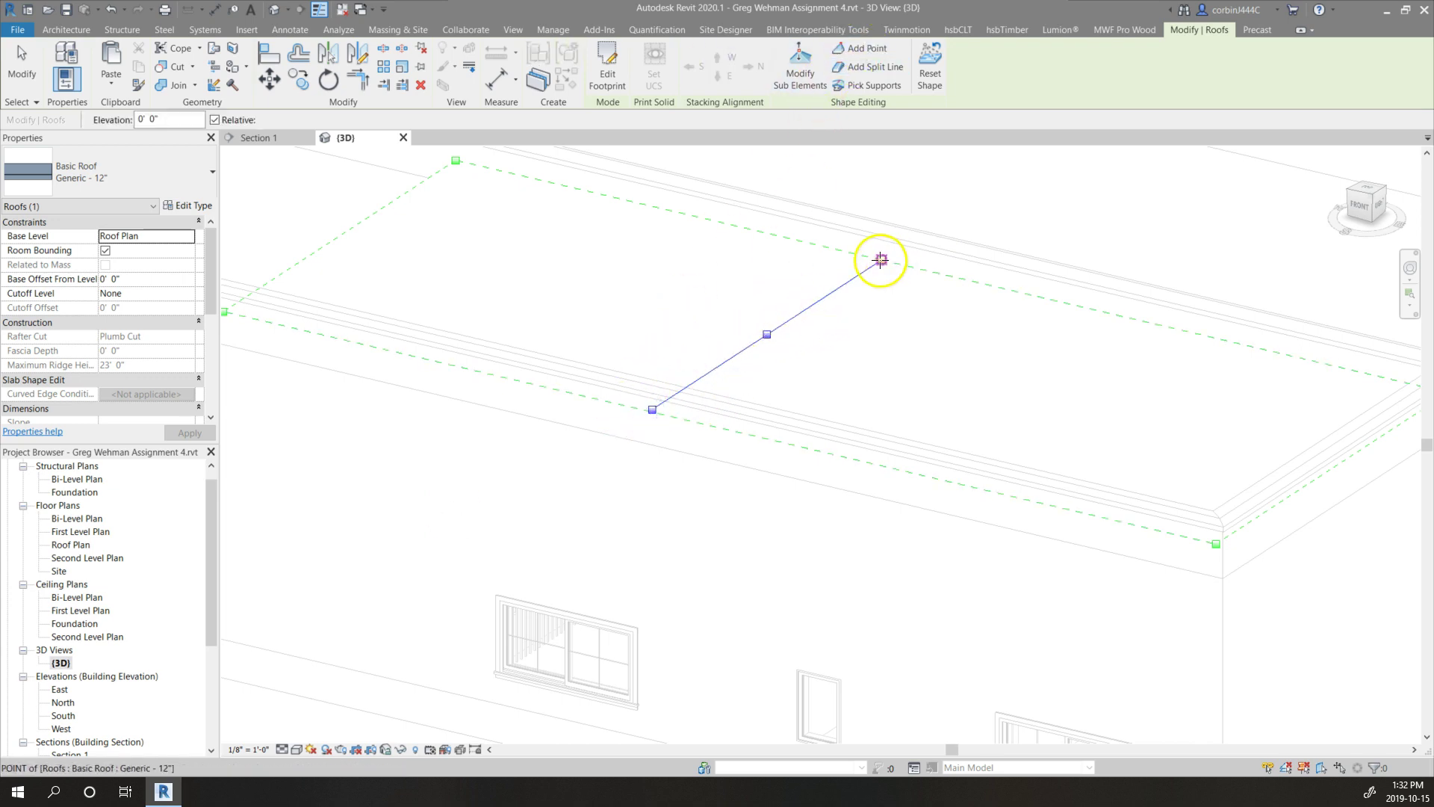
key("Escape")
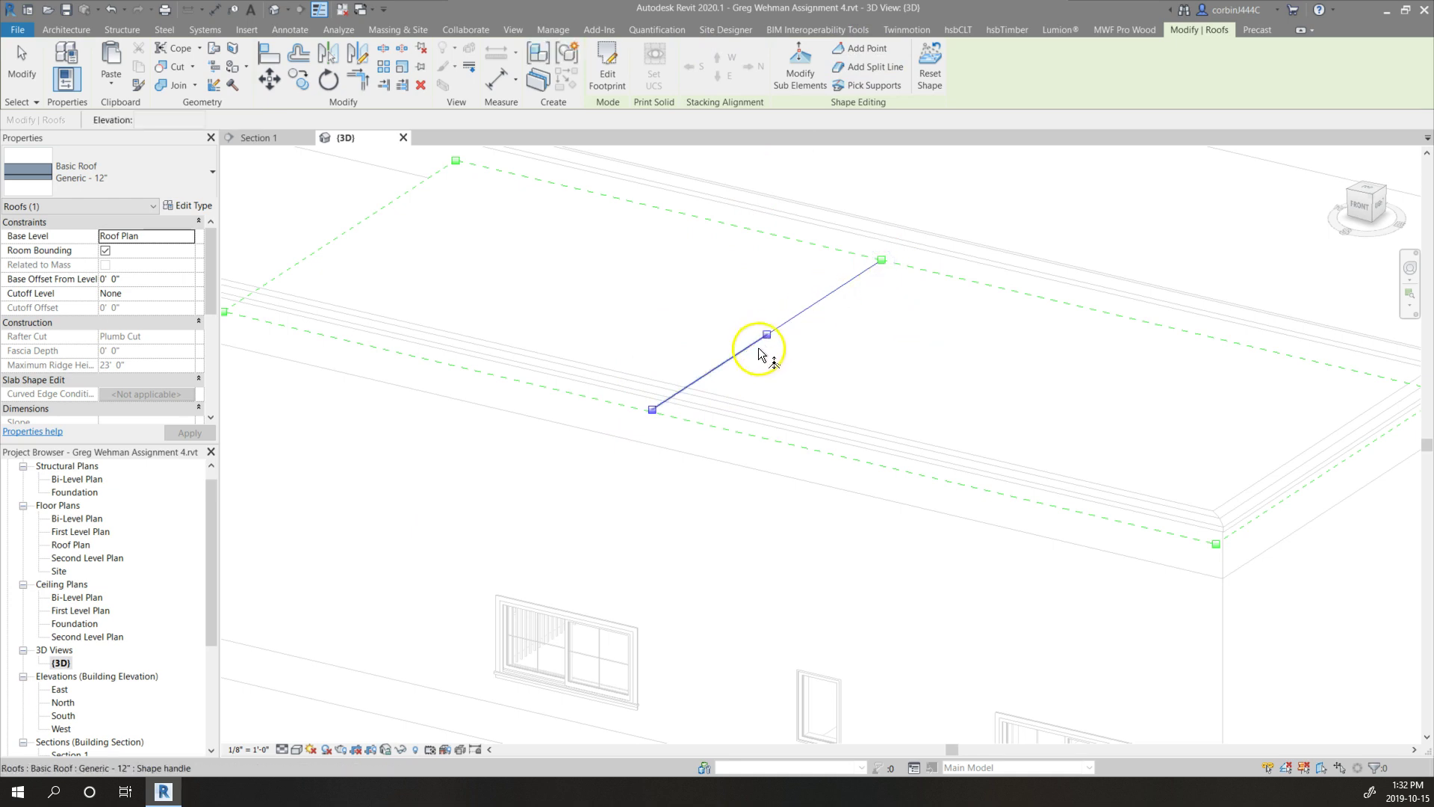
Lower the split line's upper end point by 4 inches
left_click(652, 414)
scroll(624, 378, "down", 5)
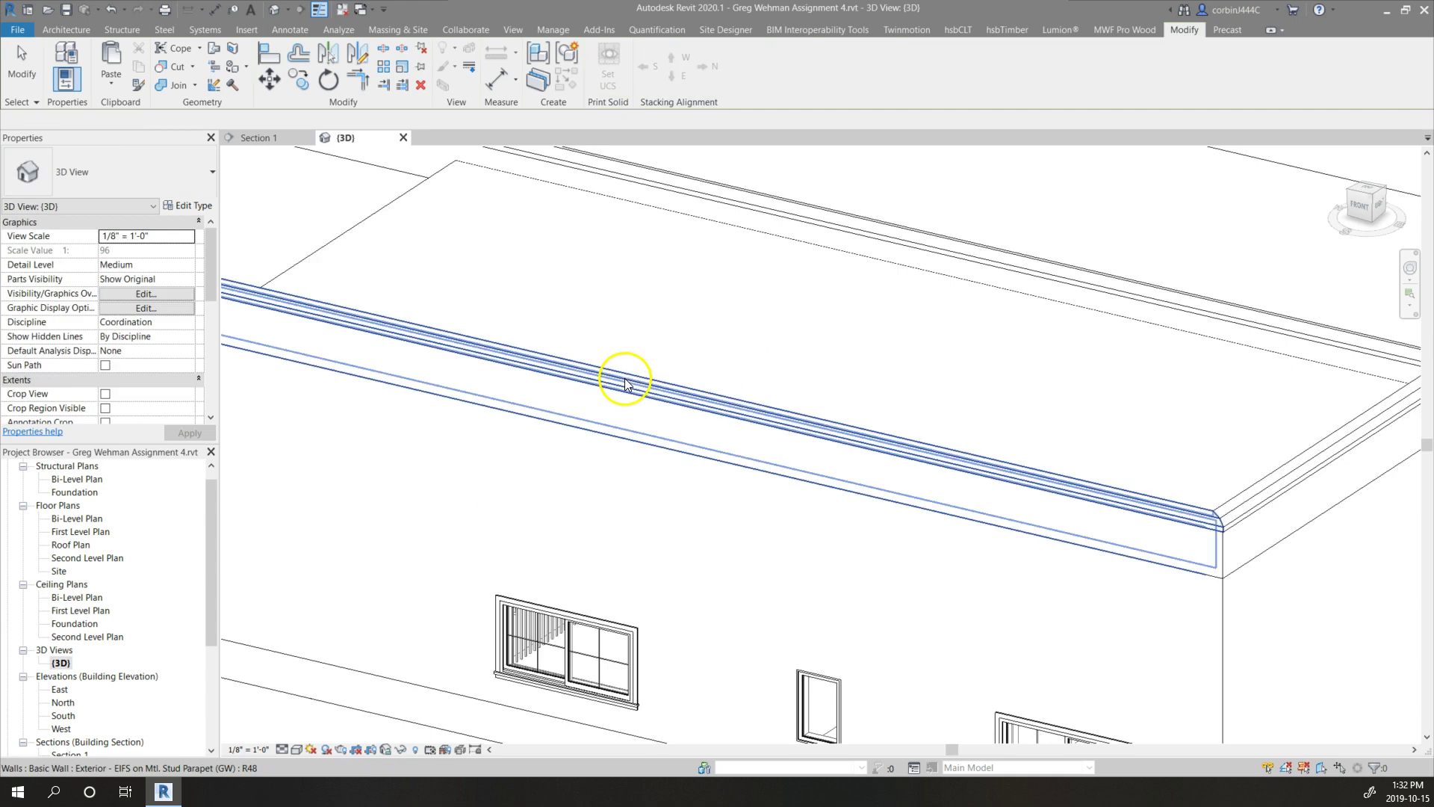
left_click(752, 374)
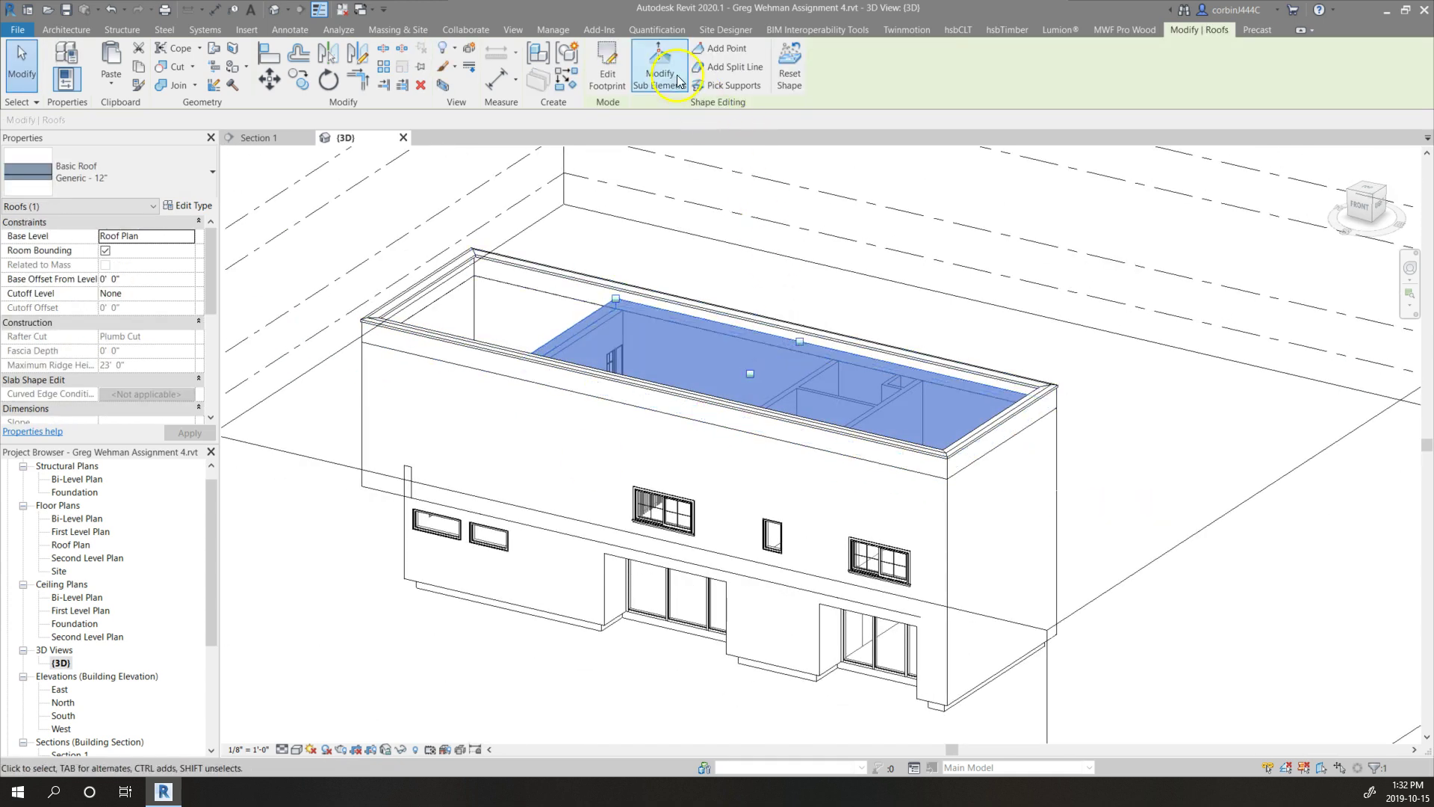
left_click(660, 73)
scroll(810, 333, "up", 4)
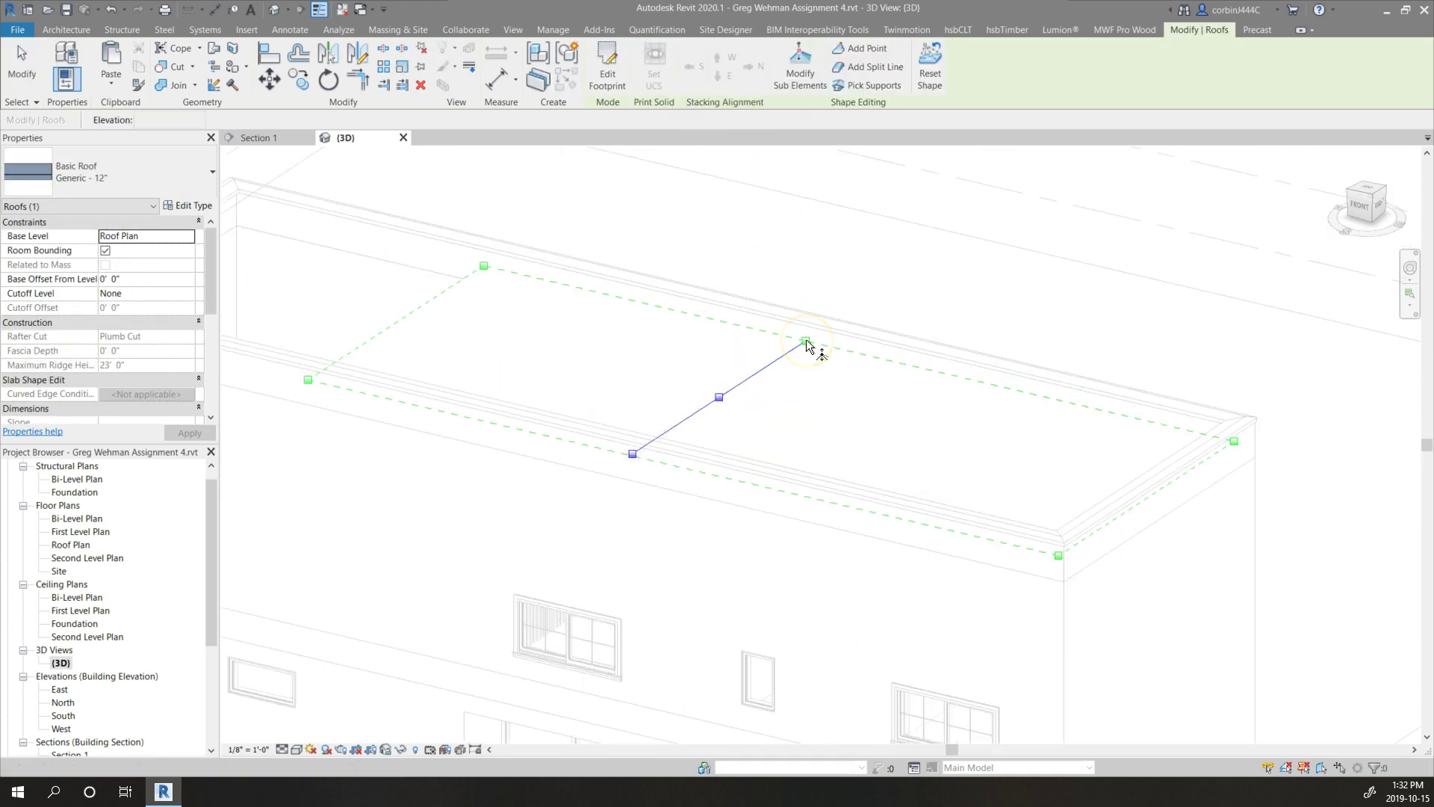
left_click_drag(790, 315, 834, 373)
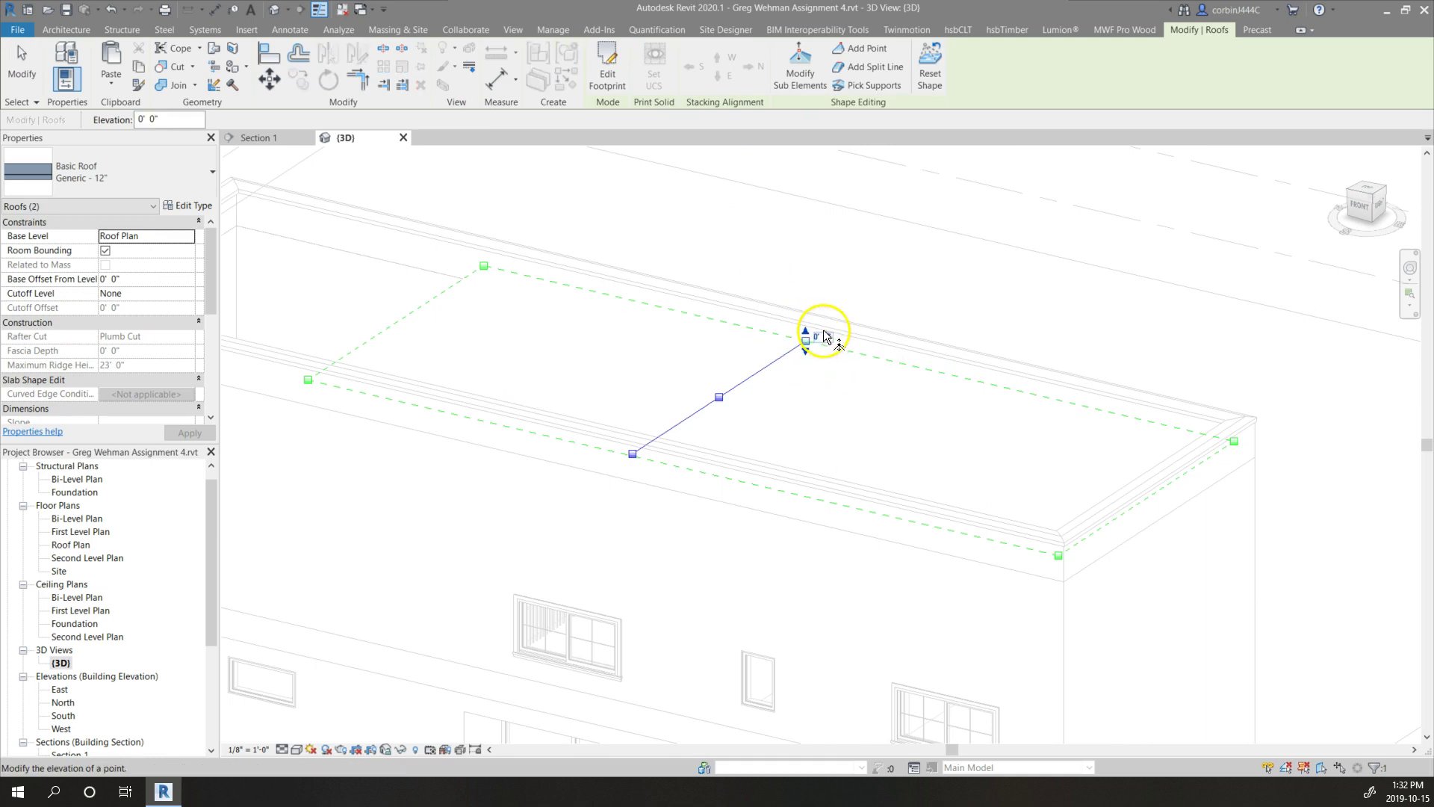
left_click(823, 332)
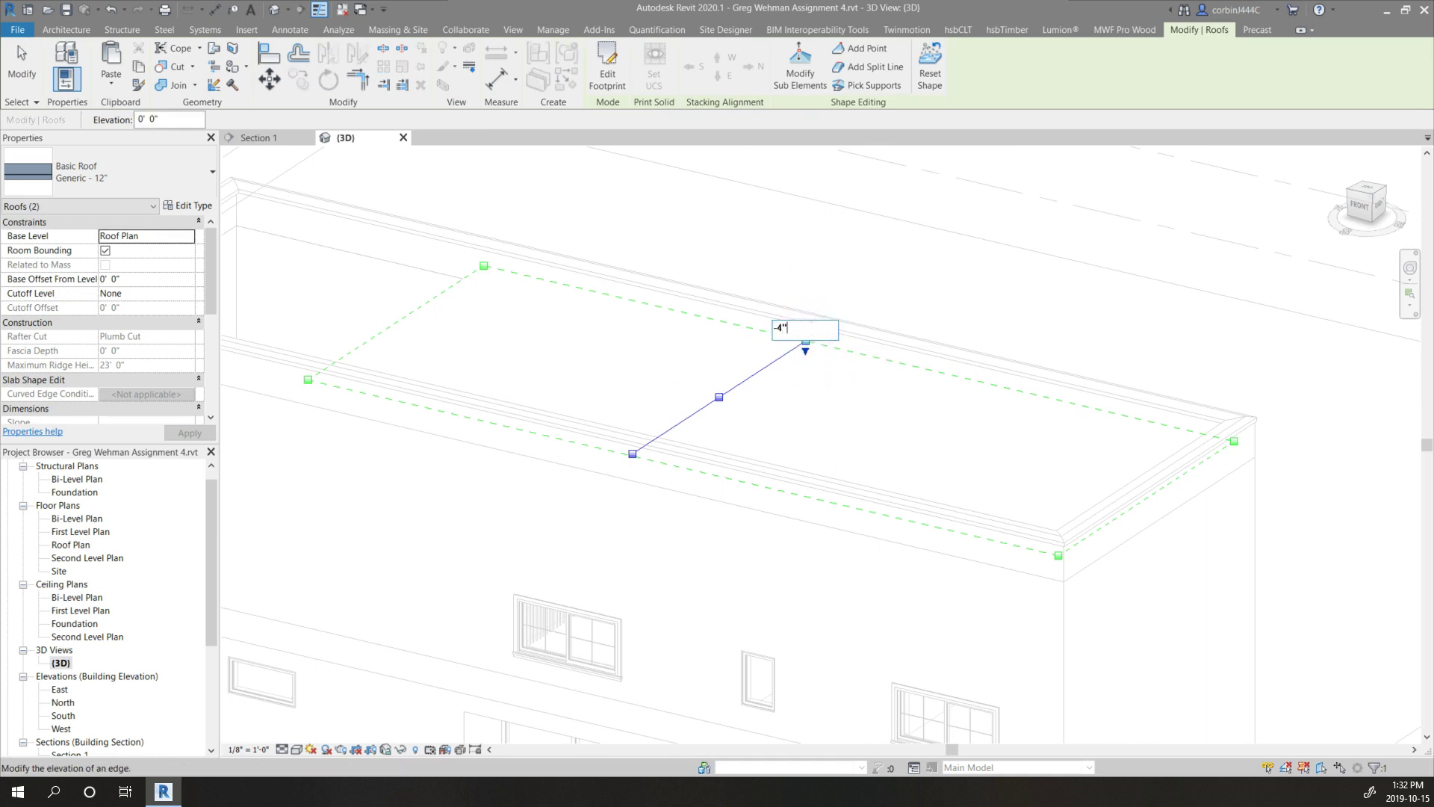
key("Return")
Lower the split line's lower end point by 4 inches and inspect the sloped roof
left_click(632, 453)
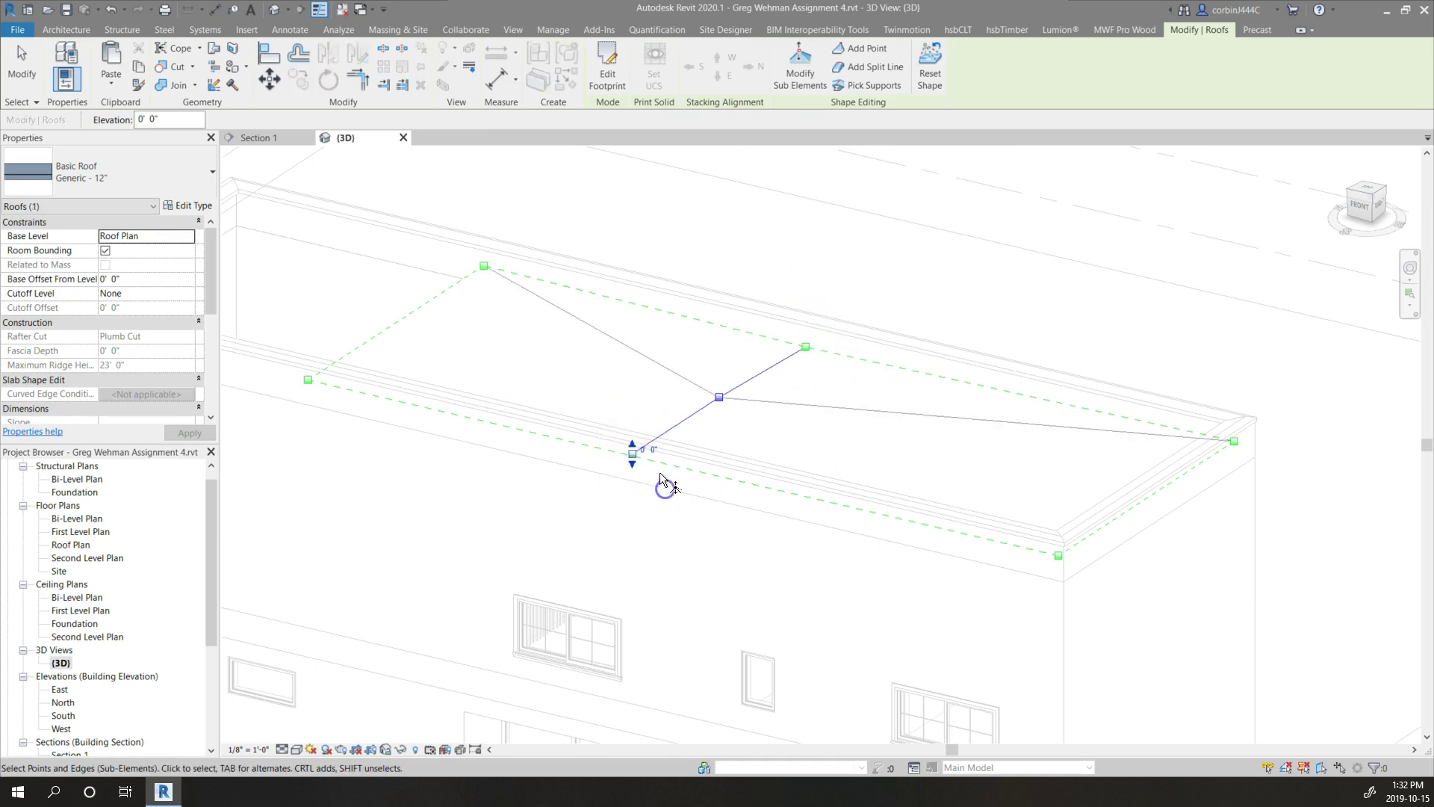
left_click(646, 454)
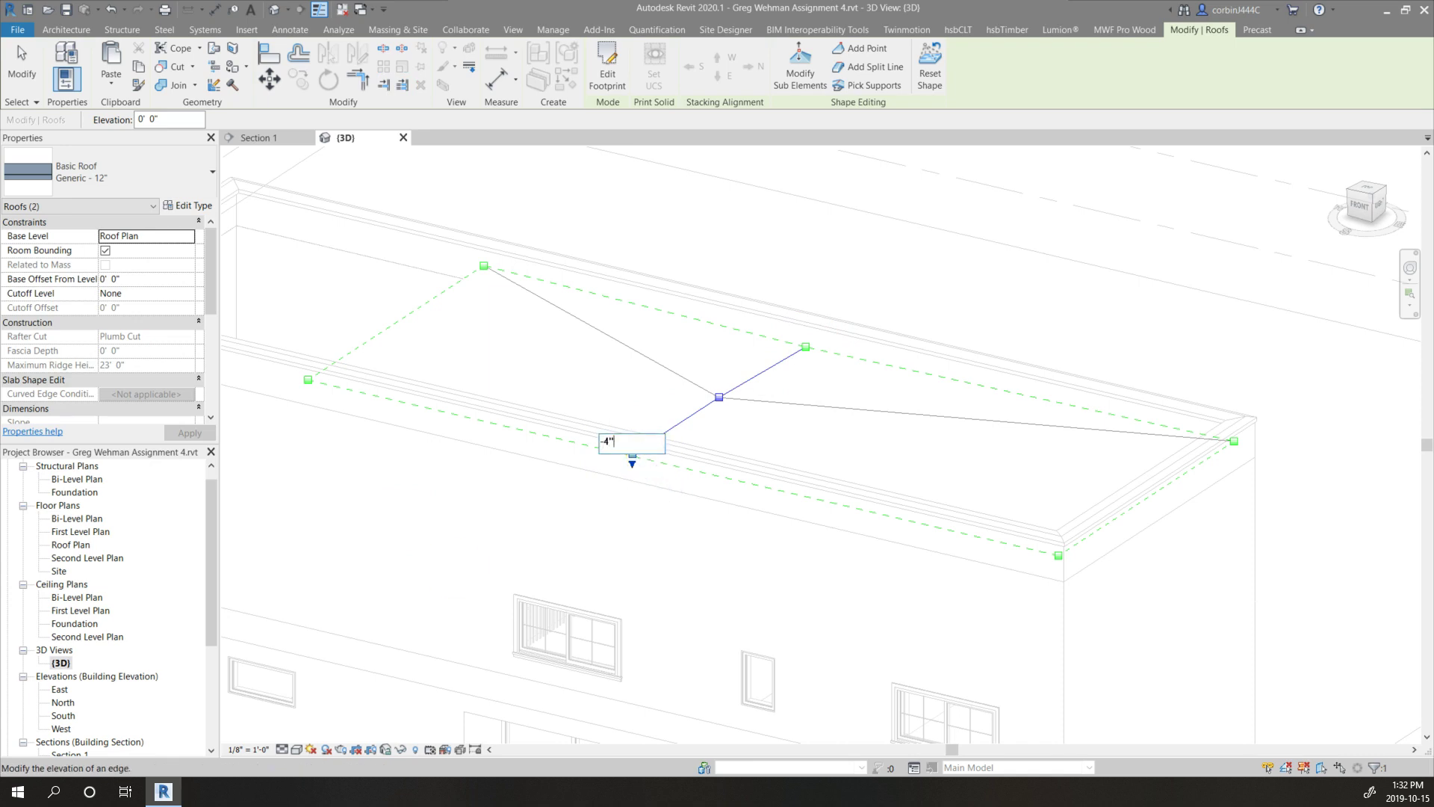
key("Return")
key("Escape")
key("Escape")
middle_click_drag(826, 346, 522, 444, "shift")
scroll(538, 422, "up", 5)
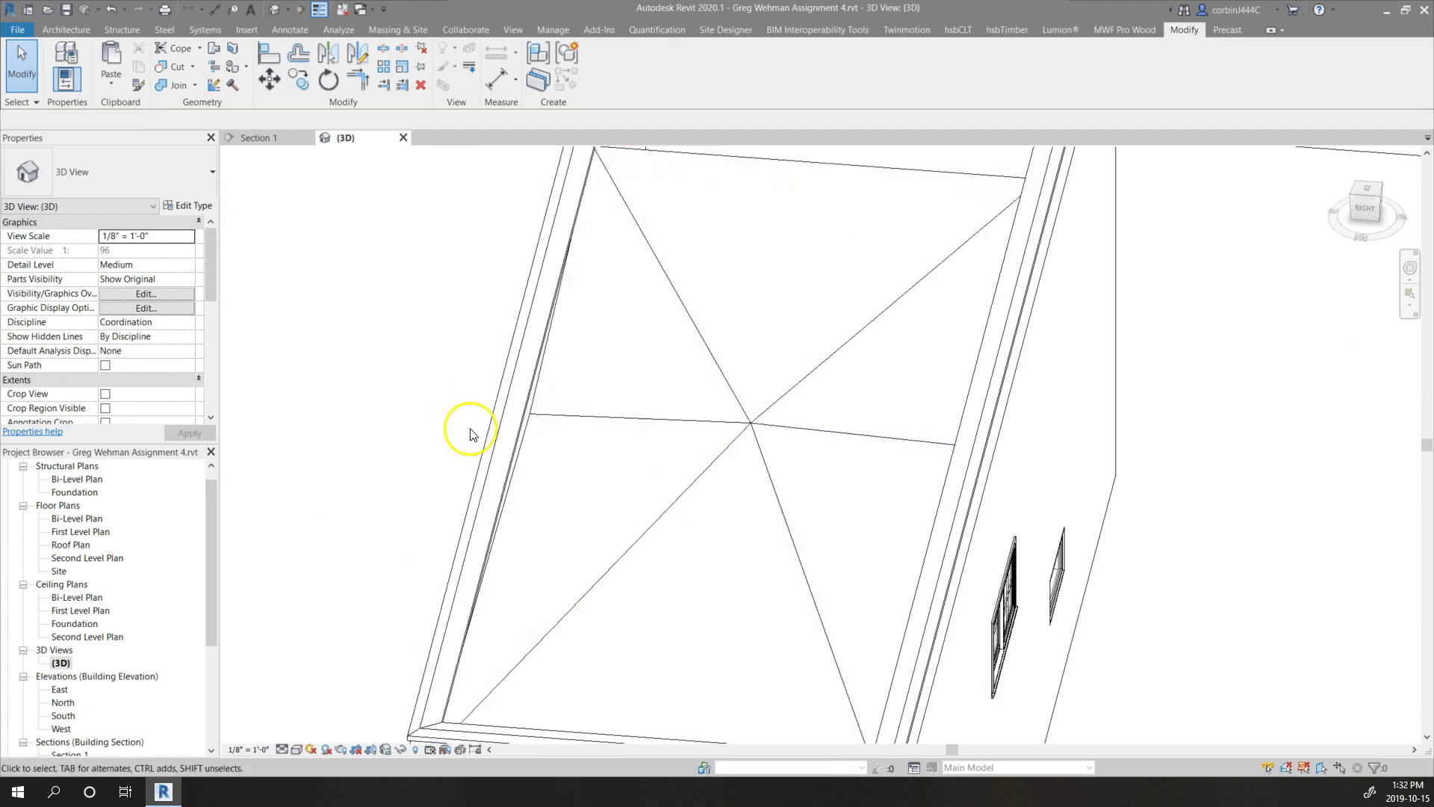
scroll(486, 446, "down", 5)
middle_click_drag(481, 656, 568, 613, "shift")
scroll(608, 593, "up", 5)
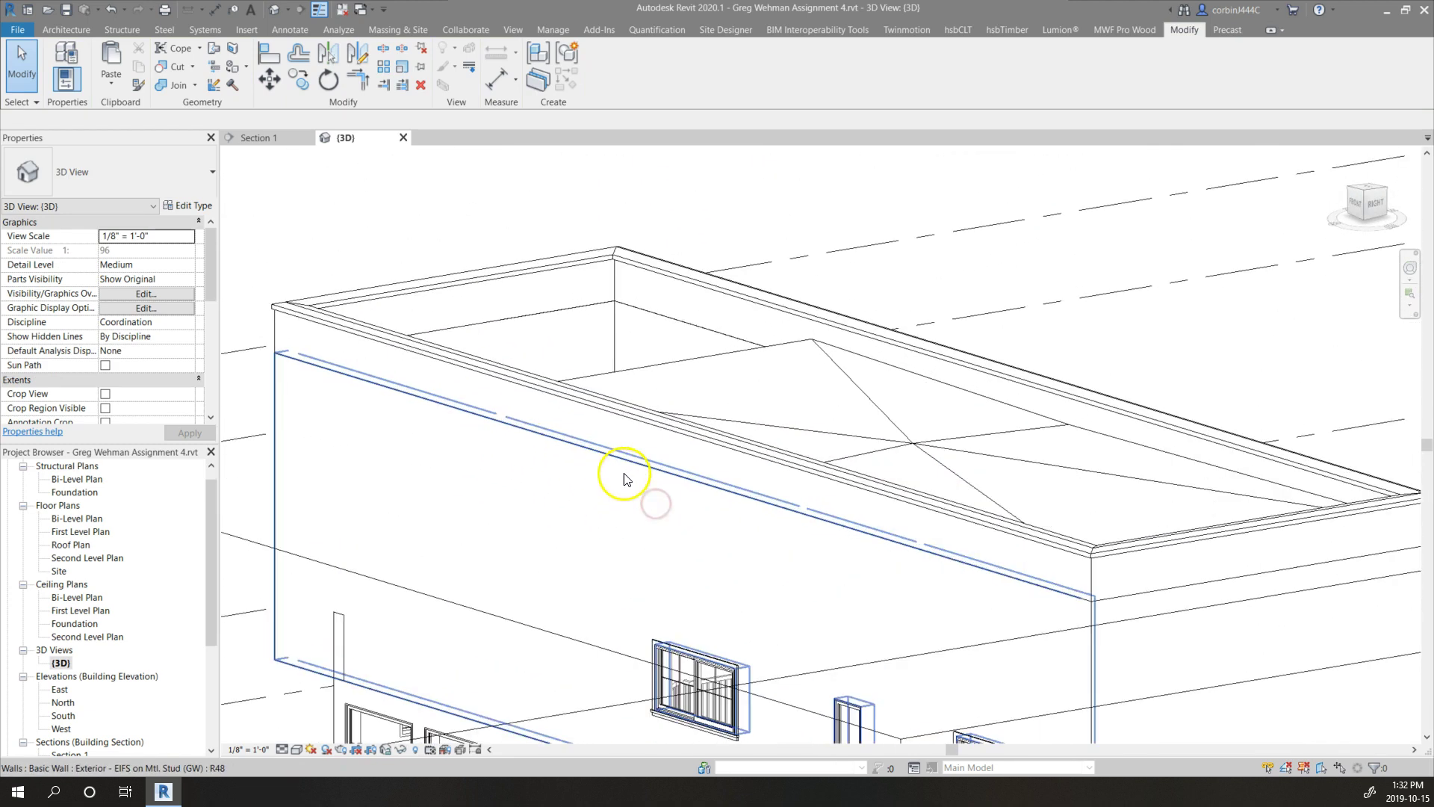
scroll(648, 478, "down", 5)
middle_click_drag(928, 473, 579, 482, "shift")
scroll(400, 426, "up", 3)
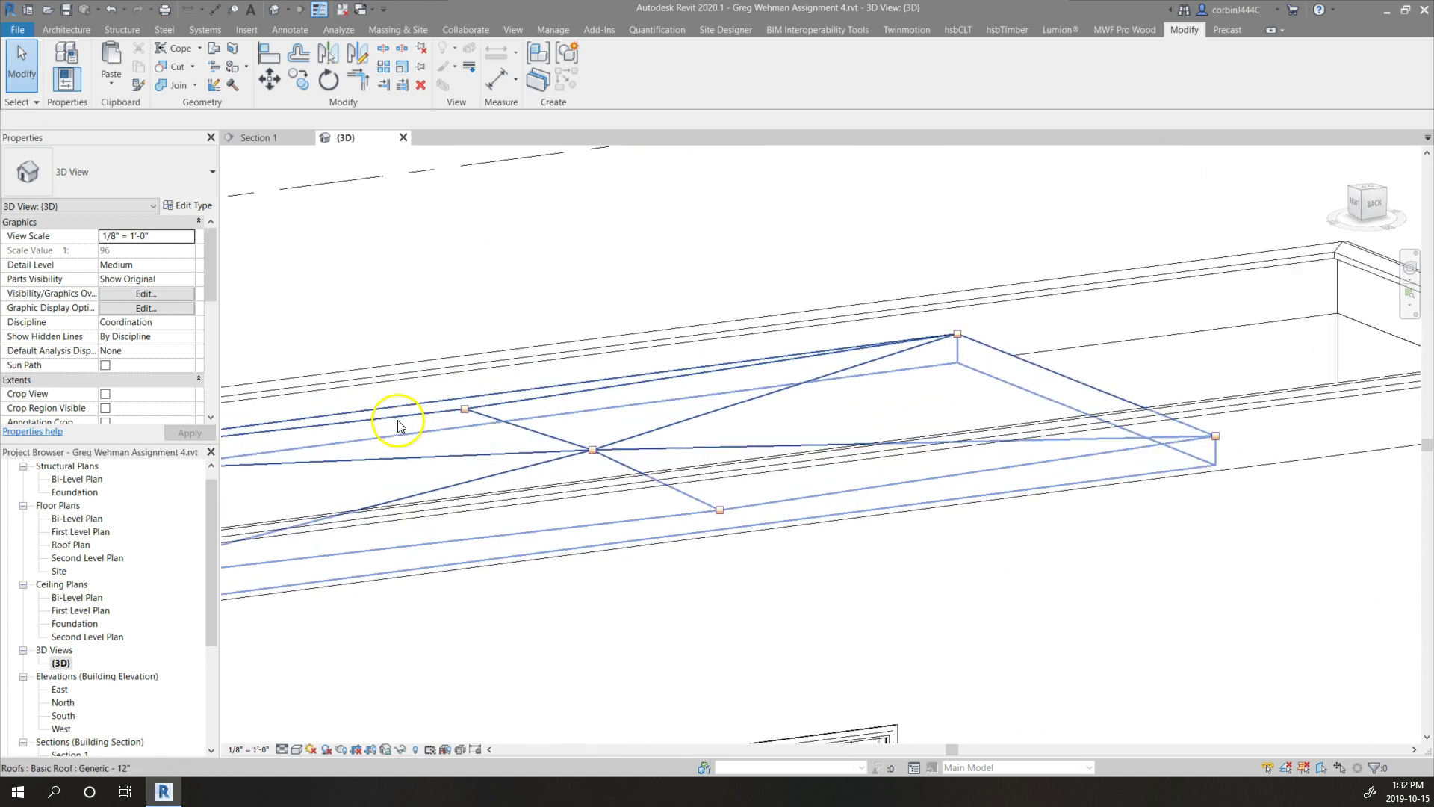
middle_click_drag(400, 425, 878, 506, "shift")
scroll(556, 419, "down", 5)
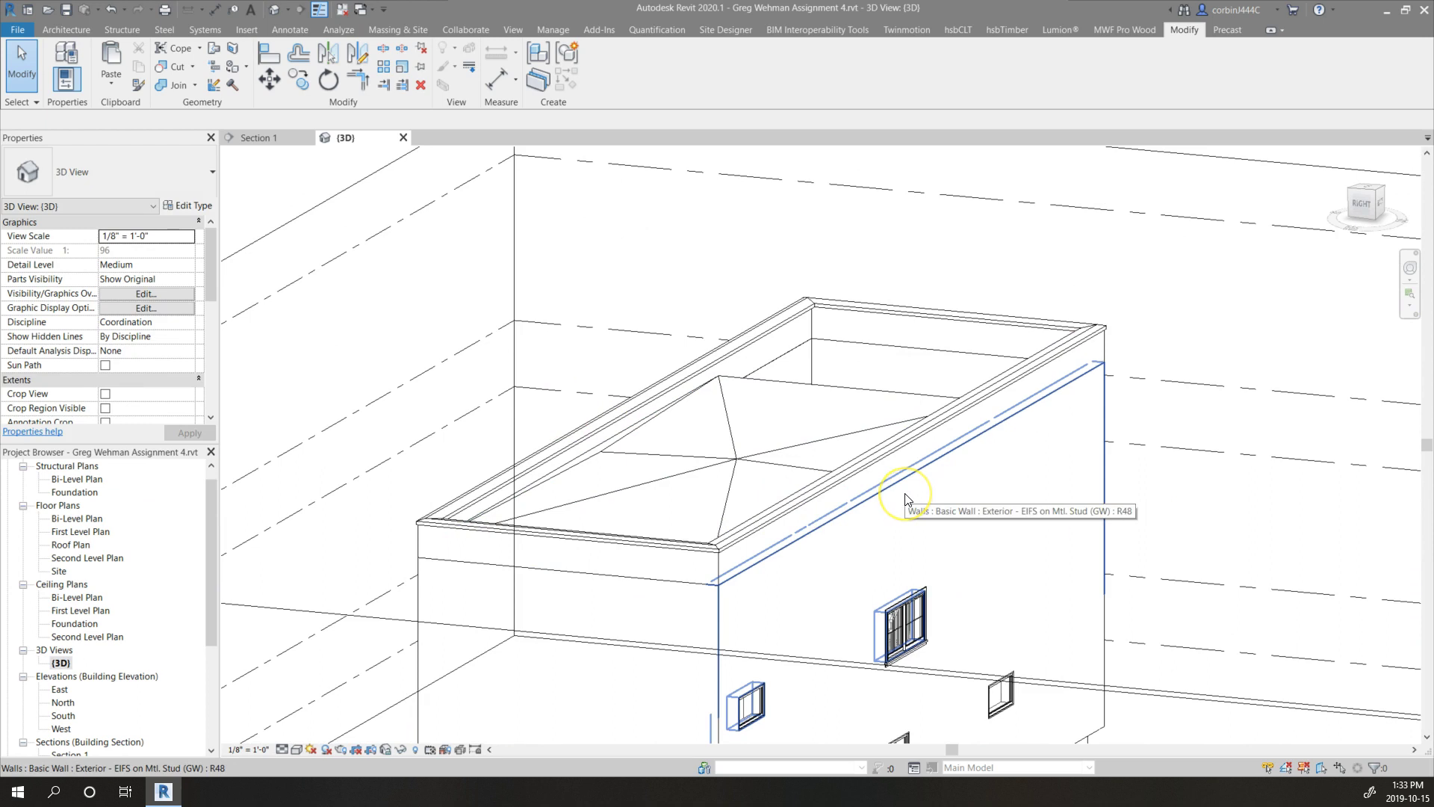